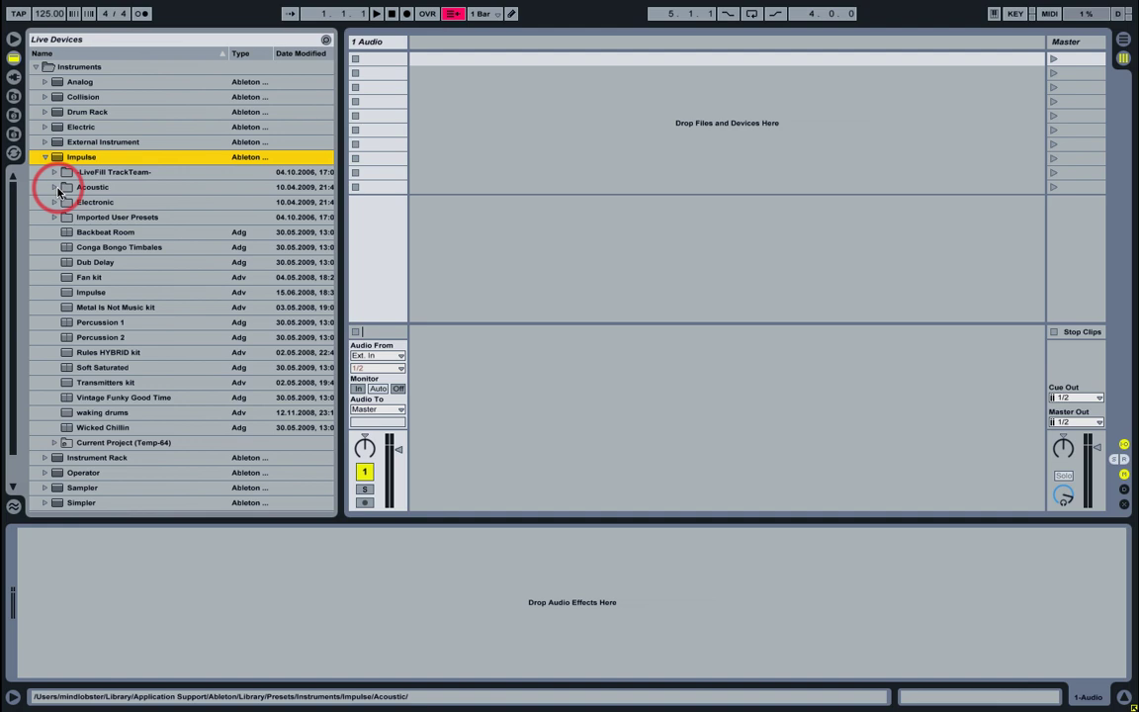
Step: Load the All Purpose kit from Impulse's Acoustic presets onto a new MIDI track
{"action": "left_click", "coordinate": [57, 188]}
{"action": "left_click", "coordinate": [77, 219]}
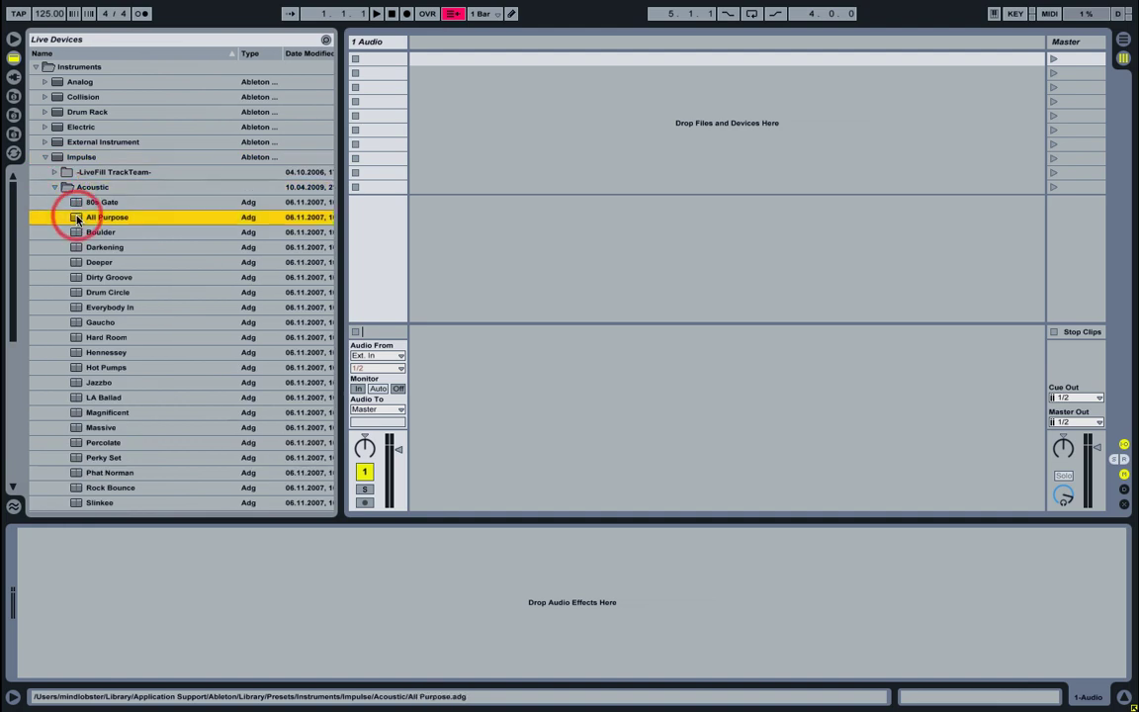
{"action": "double_click", "coordinate": [76, 217]}
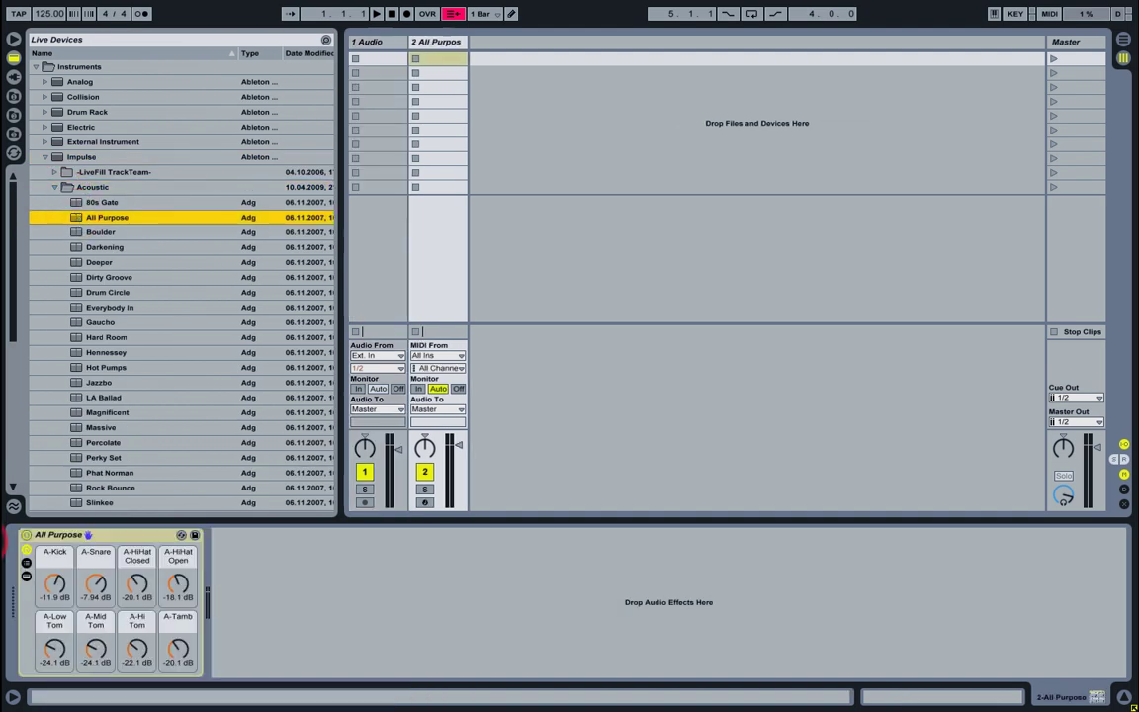
Step: Ungroup the All Purpose rack and delete its Compressor so that only Impulse remains on the track
{"action": "left_click", "coordinate": [25, 562]}
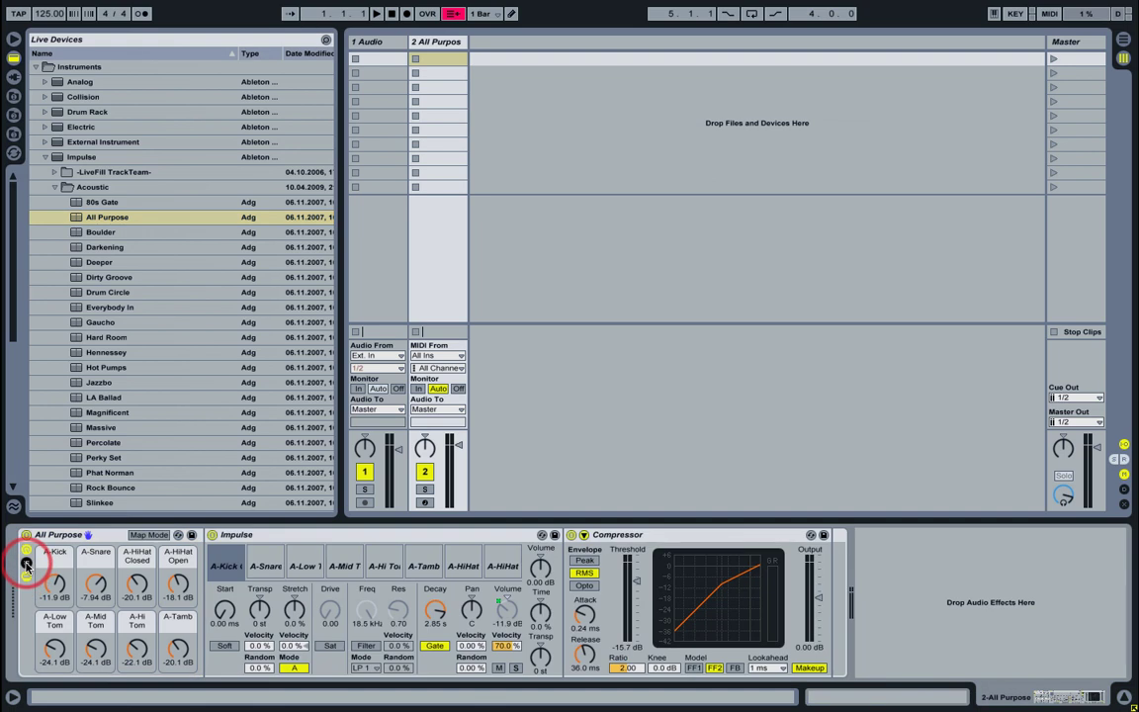
{"action": "right_click", "coordinate": [57, 540]}
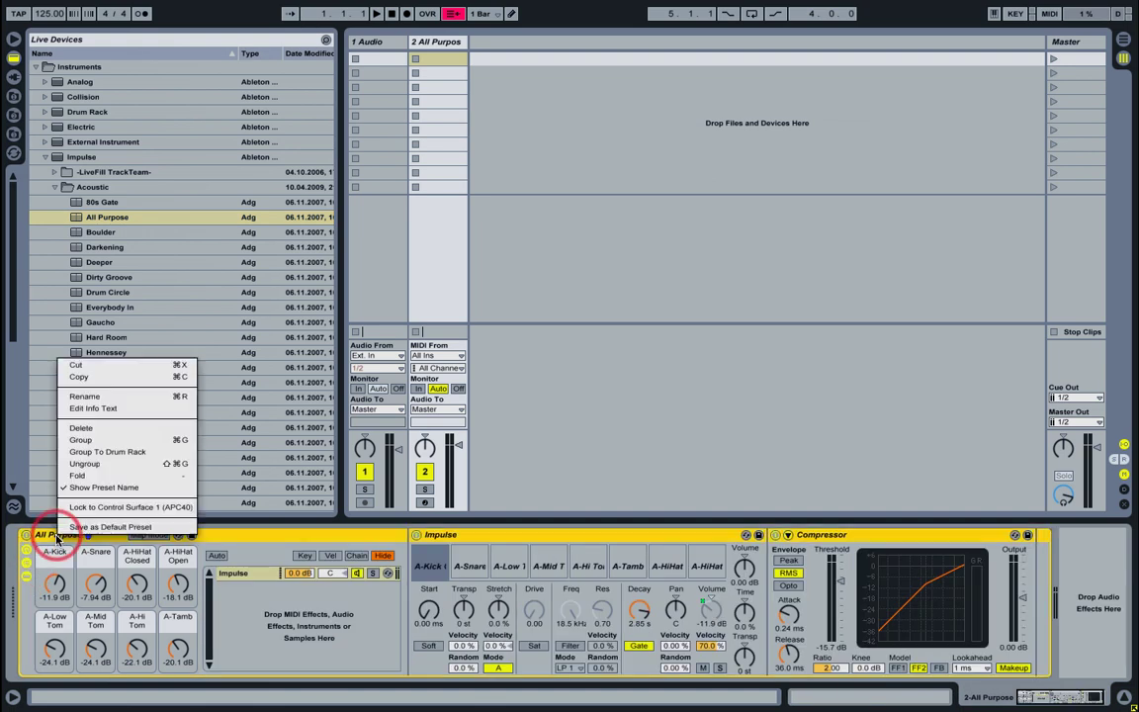
{"action": "left_click", "coordinate": [84, 463]}
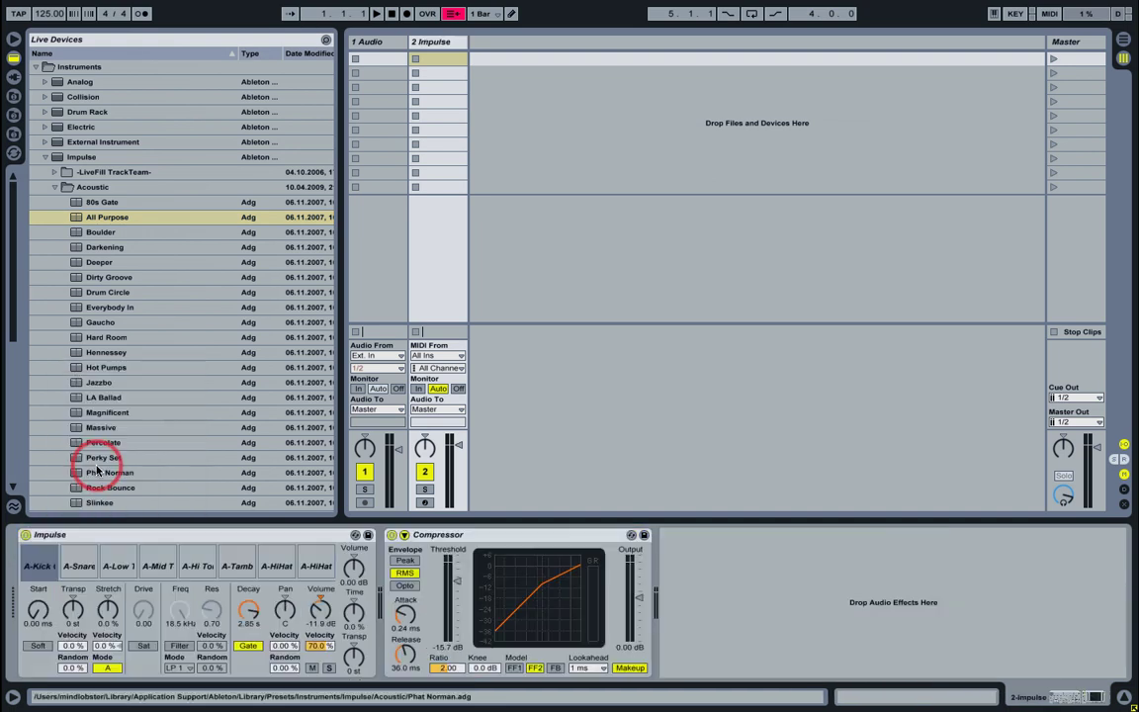
{"action": "left_click", "coordinate": [440, 534]}
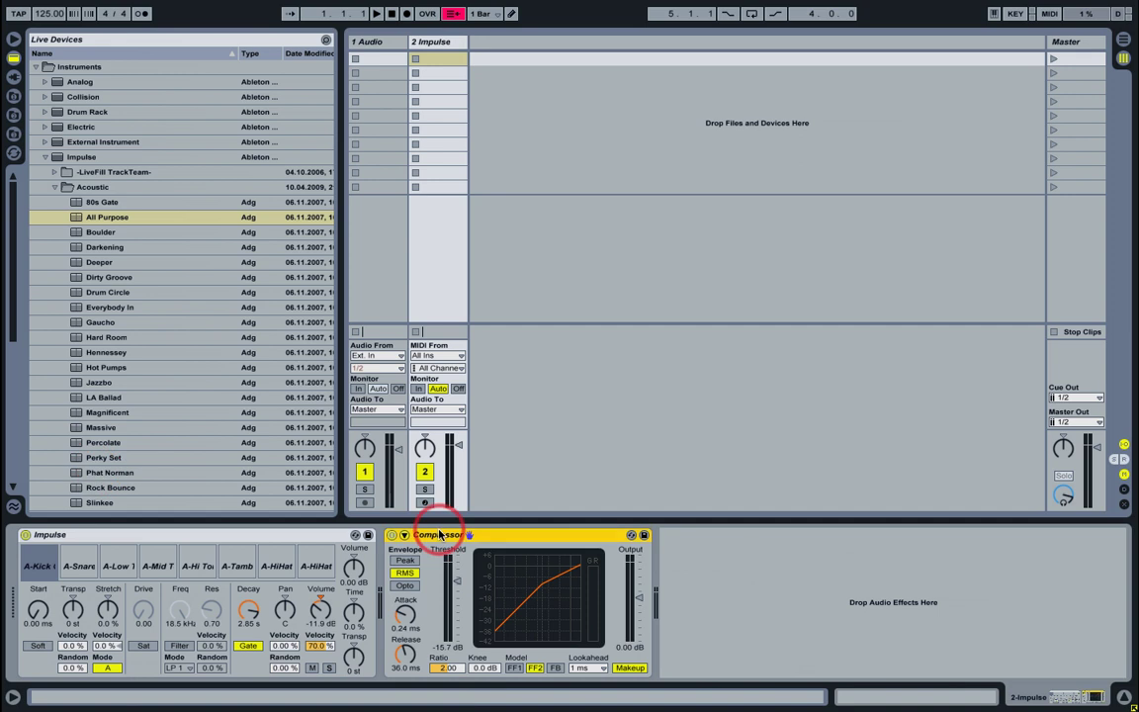
{"action": "key", "text": "Delete"}
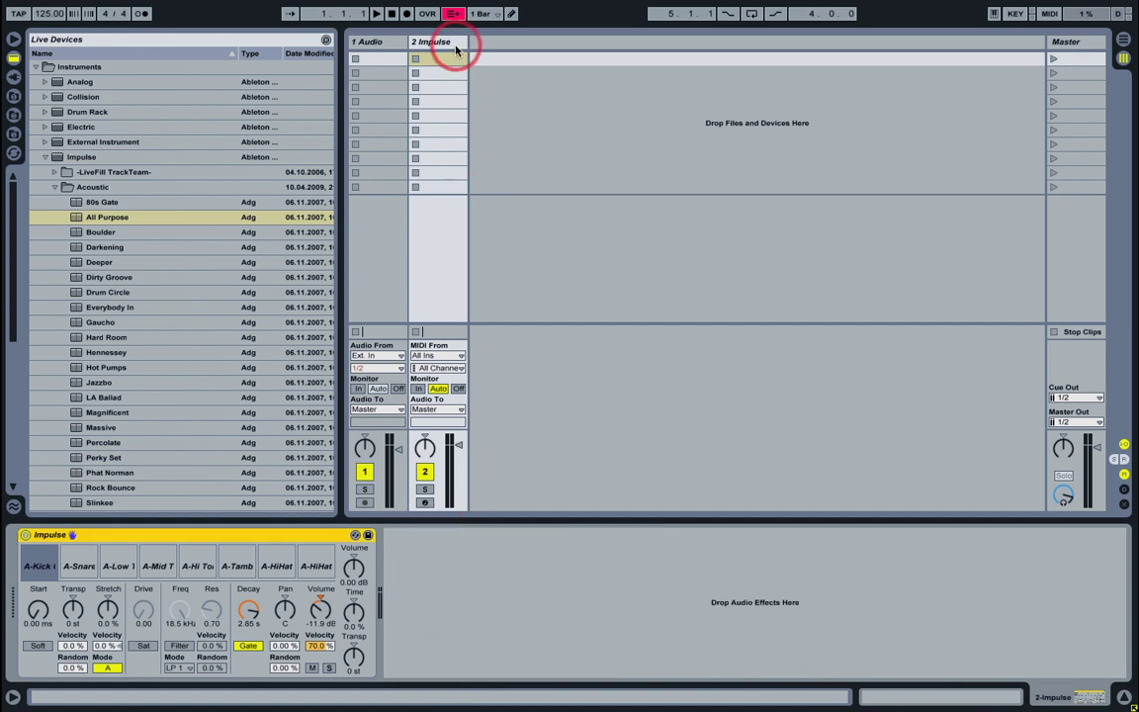
Step: Create and launch a MIDI clip in the Impulse track's first slot, with kick notes on all four beats
{"action": "double_click", "coordinate": [445, 59]}
{"action": "left_click", "coordinate": [416, 59]}
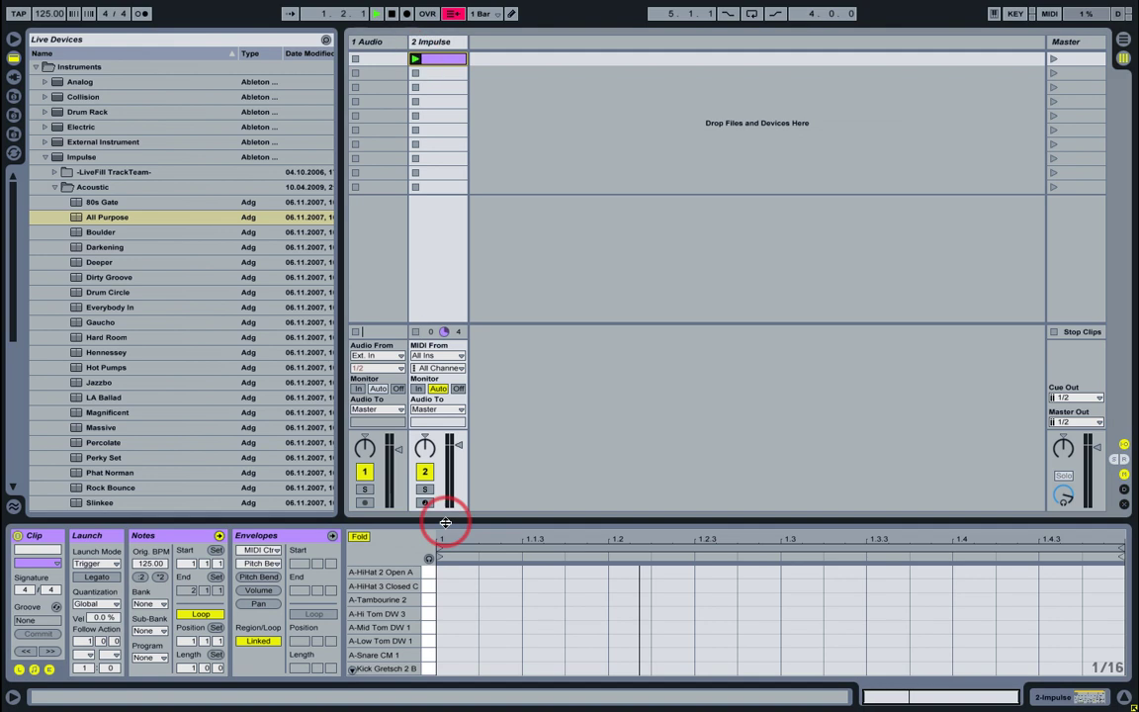
{"action": "double_click", "coordinate": [457, 668]}
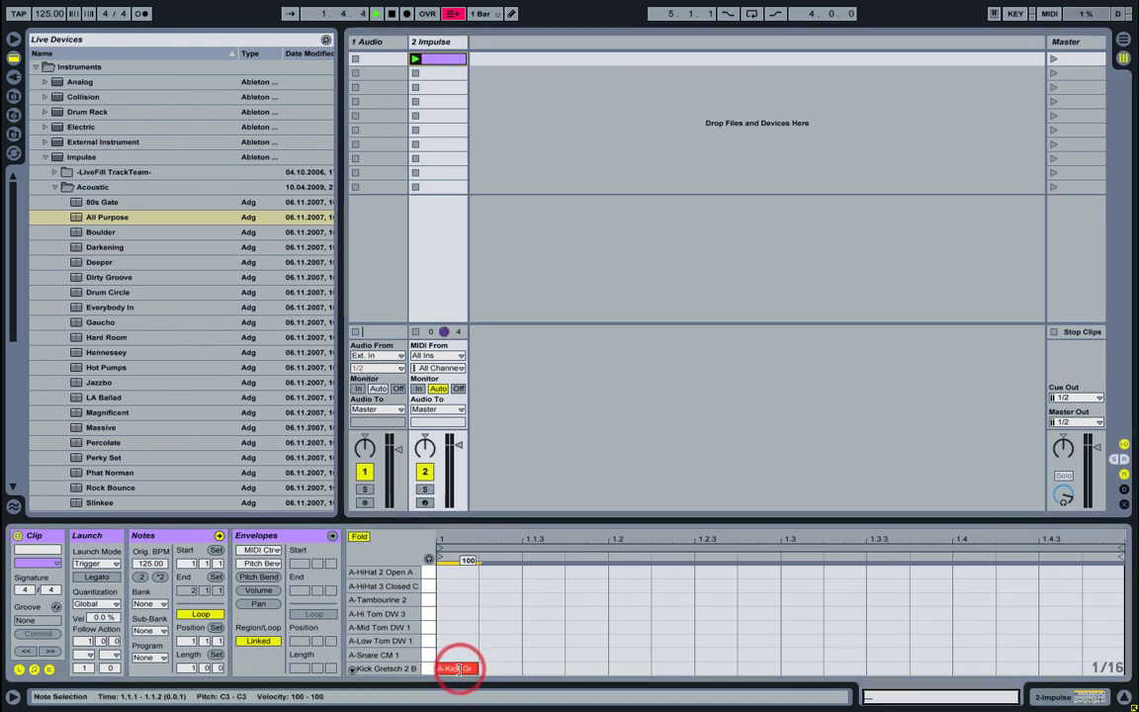
{"action": "double_click", "coordinate": [628, 669]}
{"action": "double_click", "coordinate": [805, 670]}
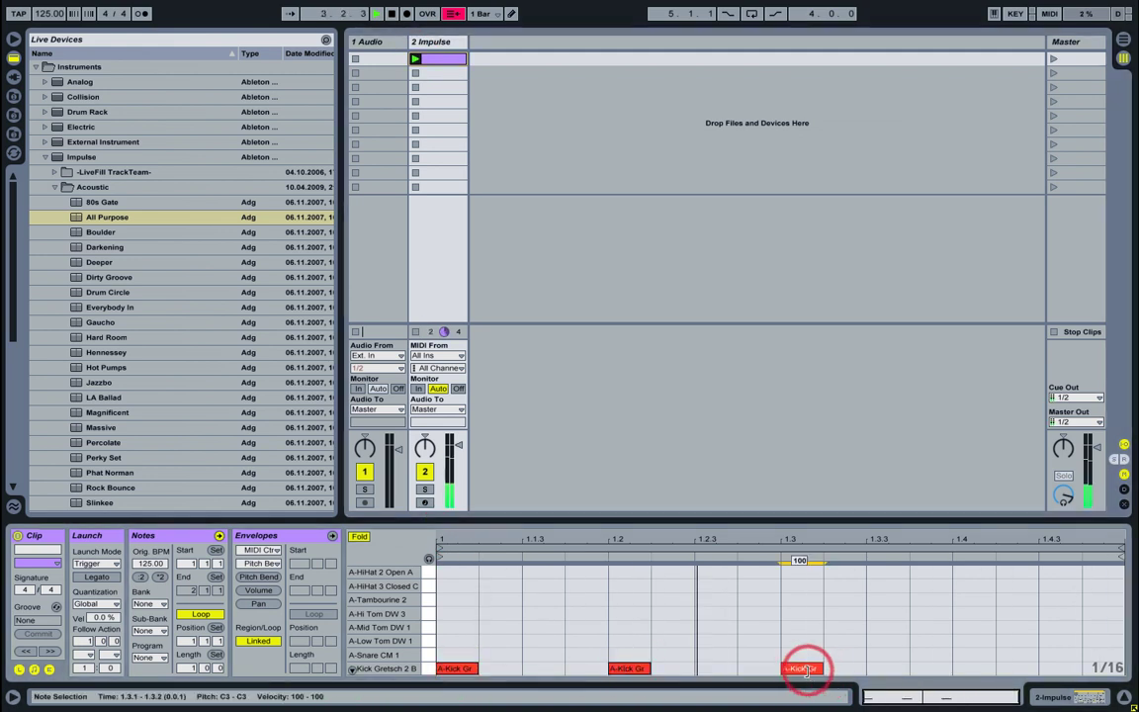
{"action": "double_click", "coordinate": [973, 668]}
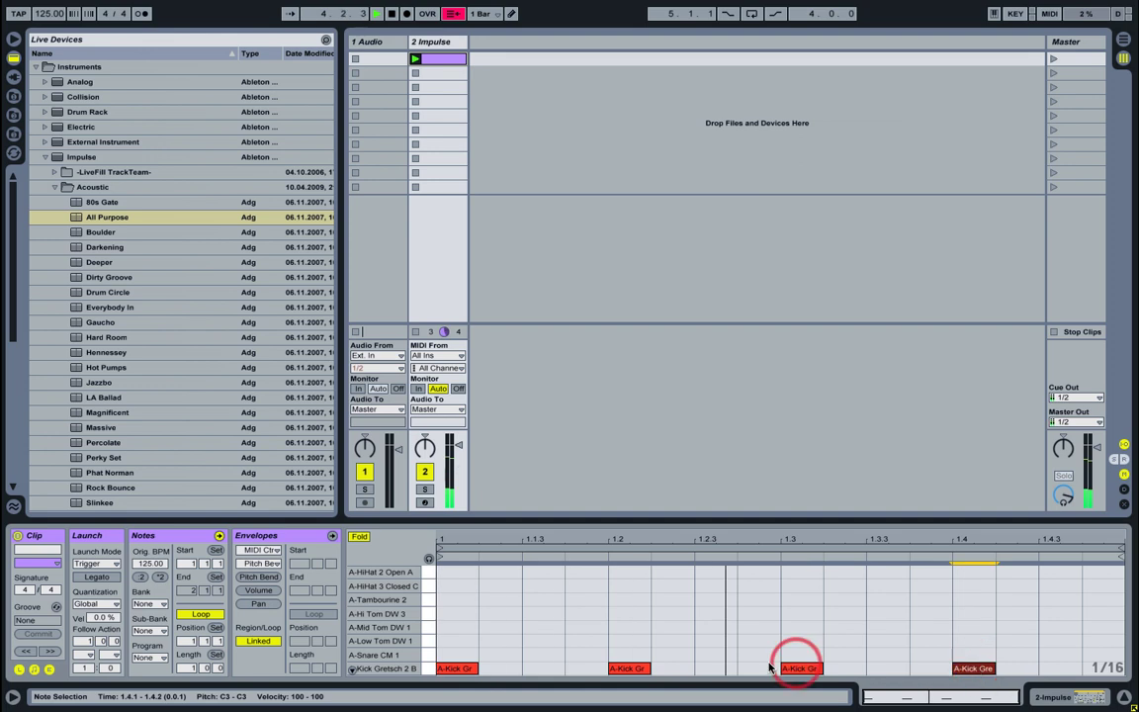
Step: Add snares on beats 2 and 4, closed hi-hats at 1.1.3, 1.2.3 and 1.3.3, and an open hi-hat at 1.4.3
{"action": "double_click", "coordinate": [629, 655]}
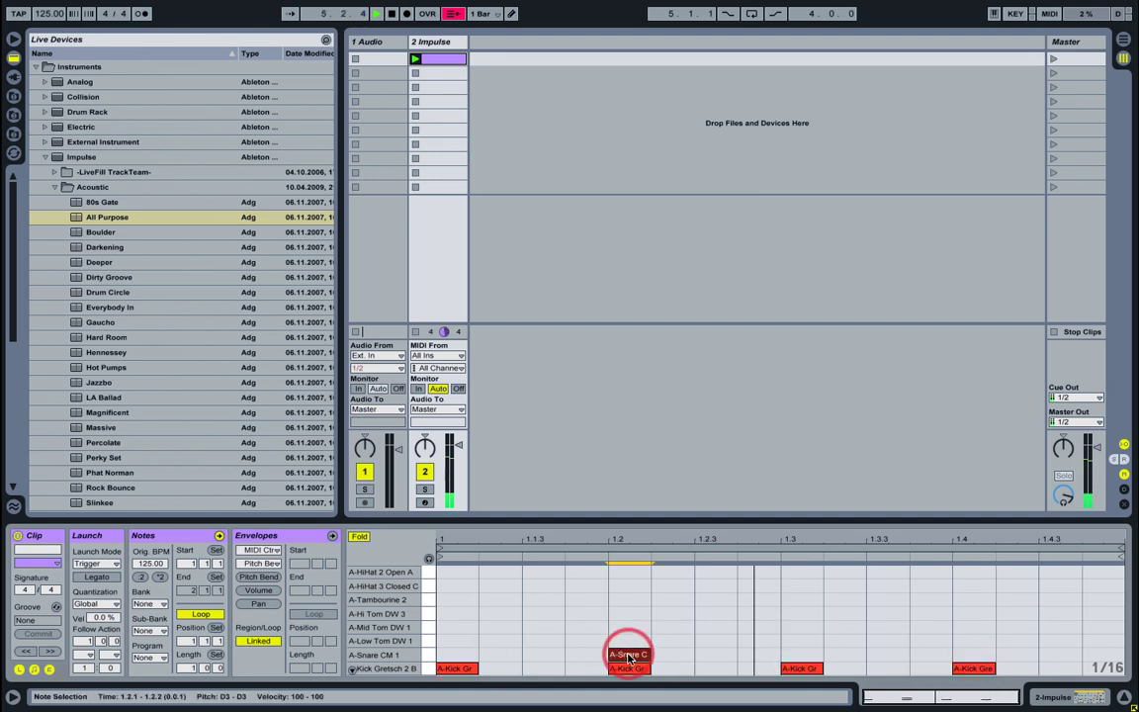
{"action": "double_click", "coordinate": [974, 654]}
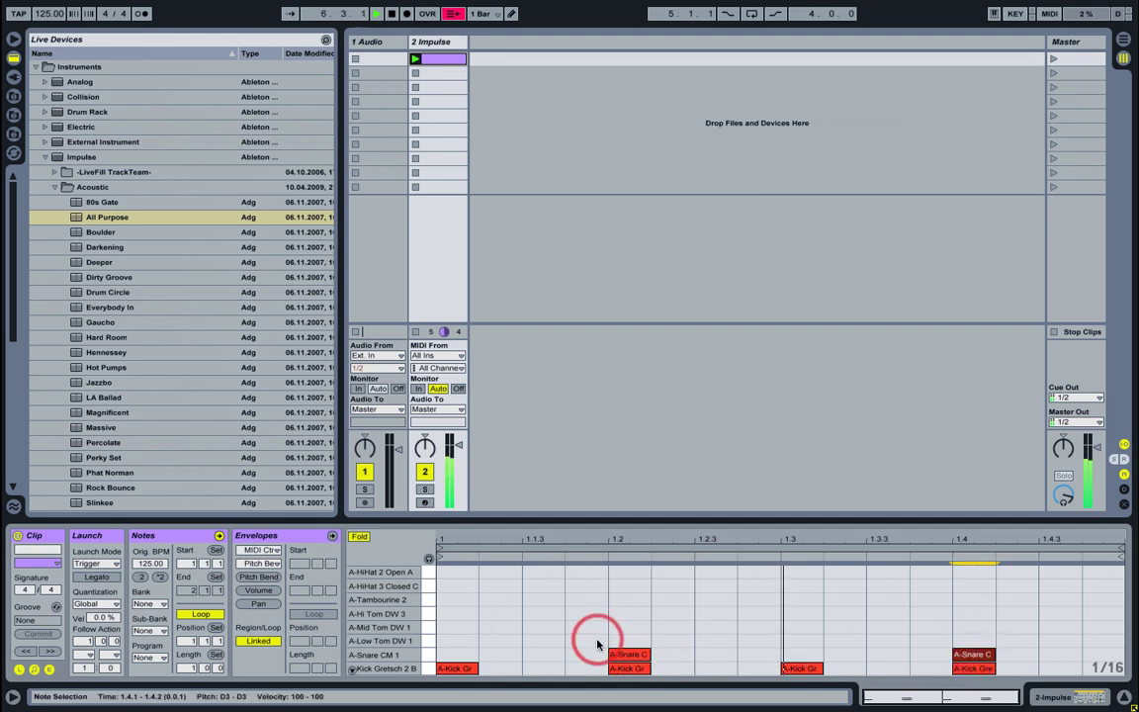
{"action": "double_click", "coordinate": [538, 585]}
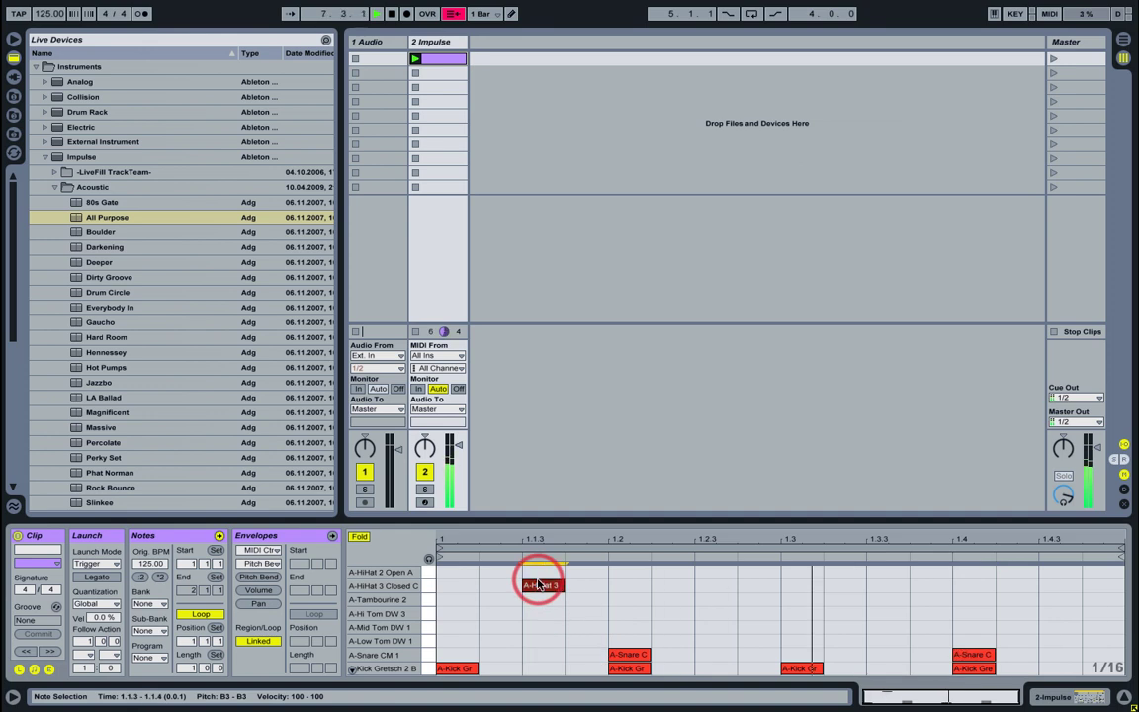
{"action": "double_click", "coordinate": [714, 585]}
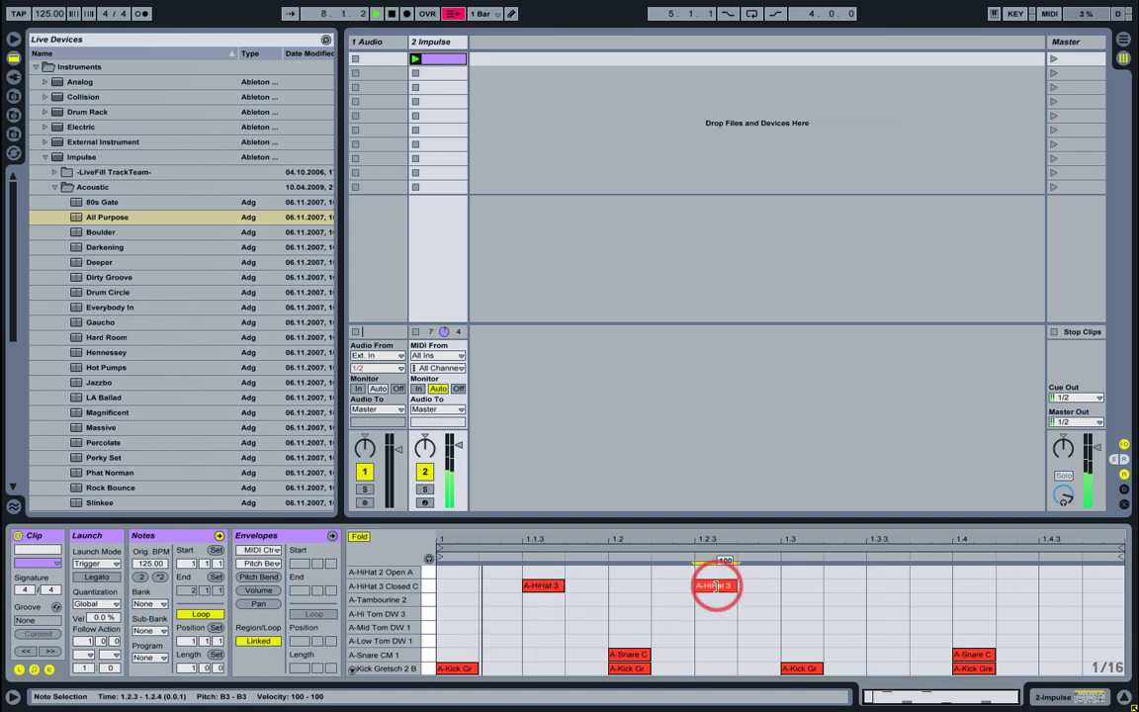
{"action": "double_click", "coordinate": [887, 586]}
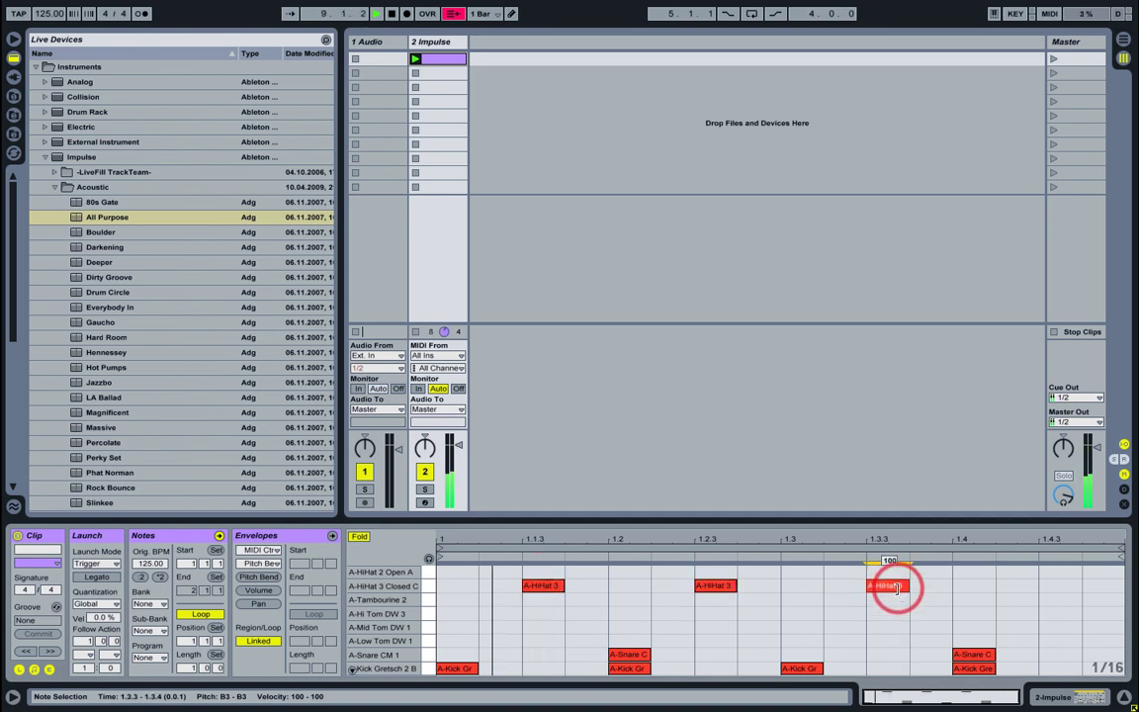
{"action": "double_click", "coordinate": [1066, 573]}
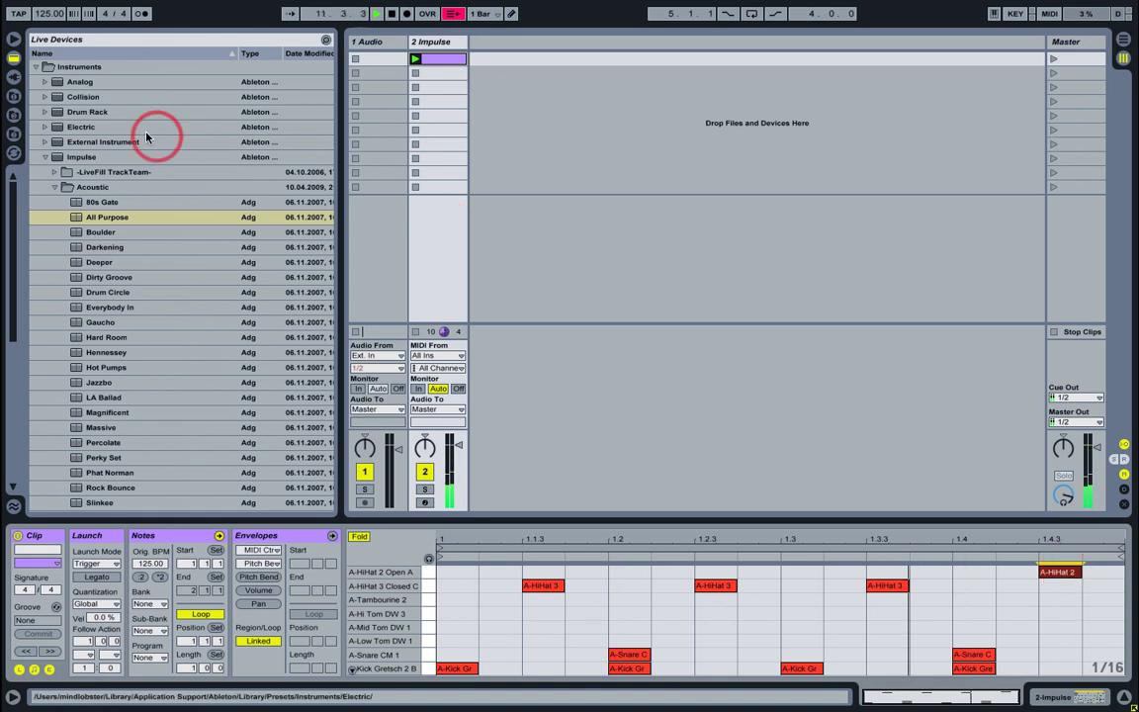
Step: Add the Beat Repeat audio effect after Impulse on the drum track
{"action": "left_click", "coordinate": [37, 67]}
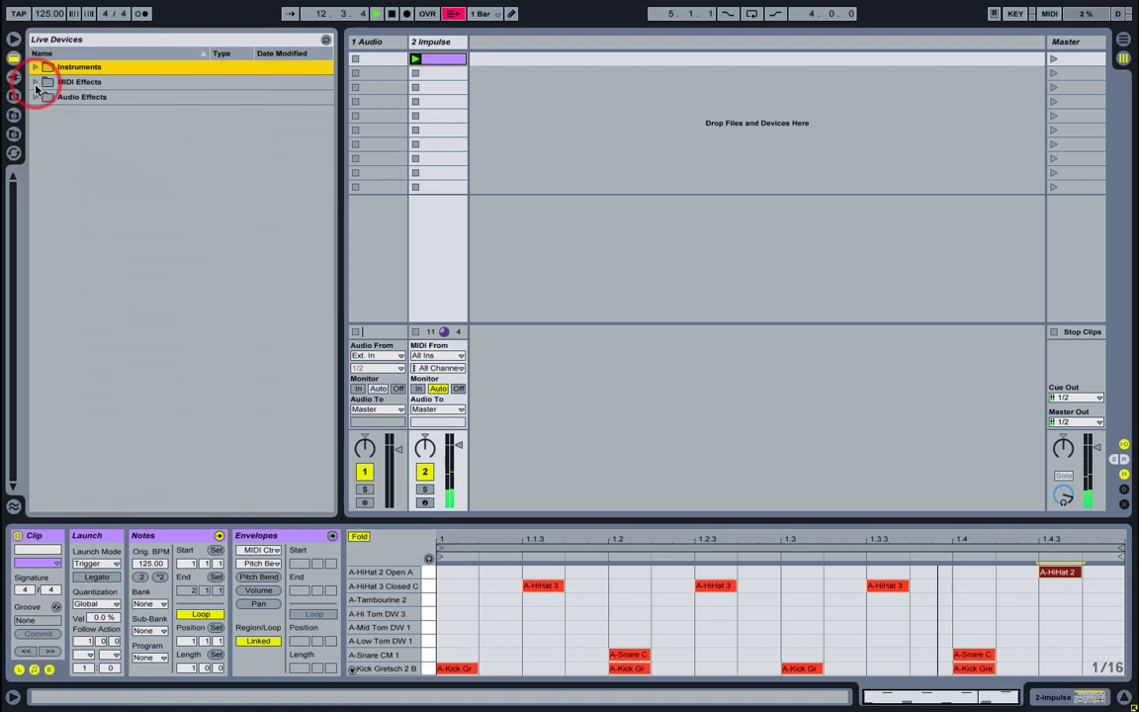
{"action": "left_click", "coordinate": [36, 97]}
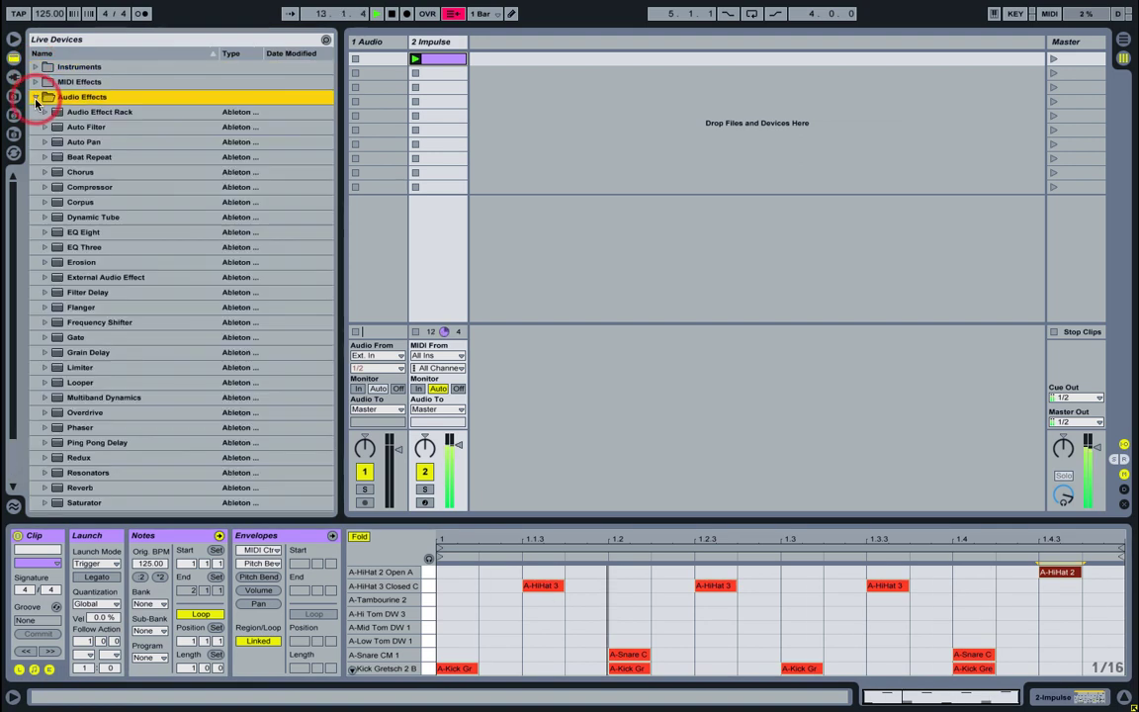
{"action": "double_click", "coordinate": [81, 156]}
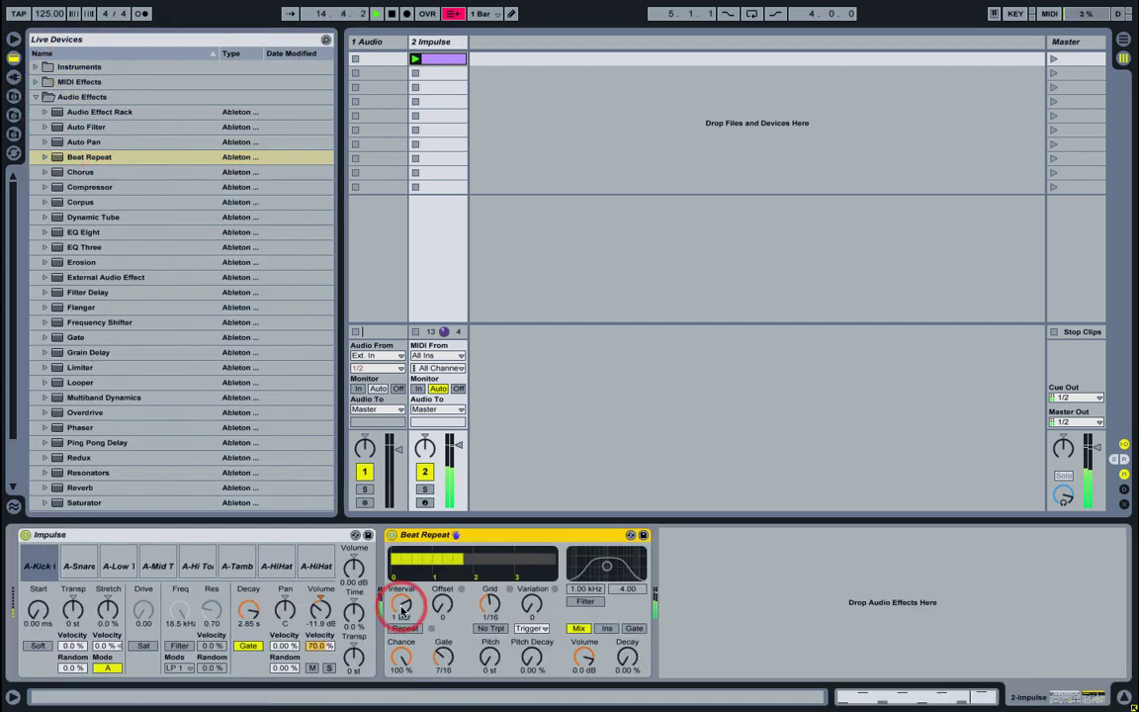
Step: Set Beat Repeat's Interval to 2 Bar, Offset to 8/16 and Variation to 3, keeping Grid at 1/16
{"action": "left_click_drag", "start_coordinate": [402, 612], "coordinate": [403, 610]}
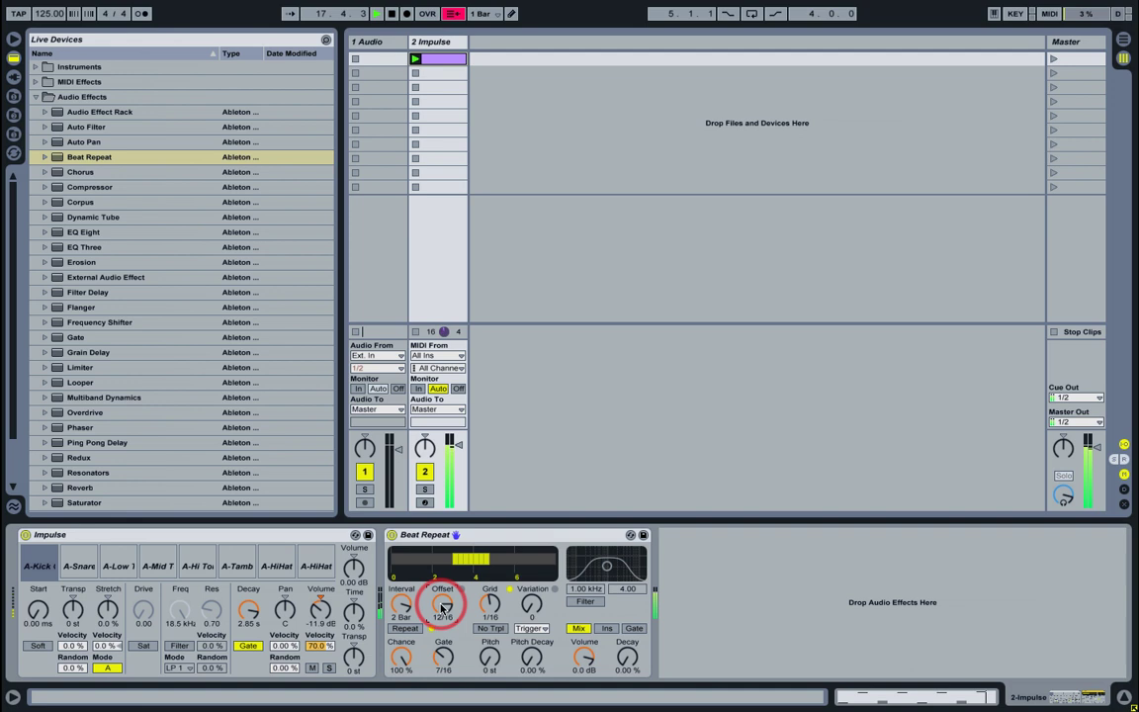
{"action": "left_click_drag", "start_coordinate": [489, 604], "coordinate": [486, 613]}
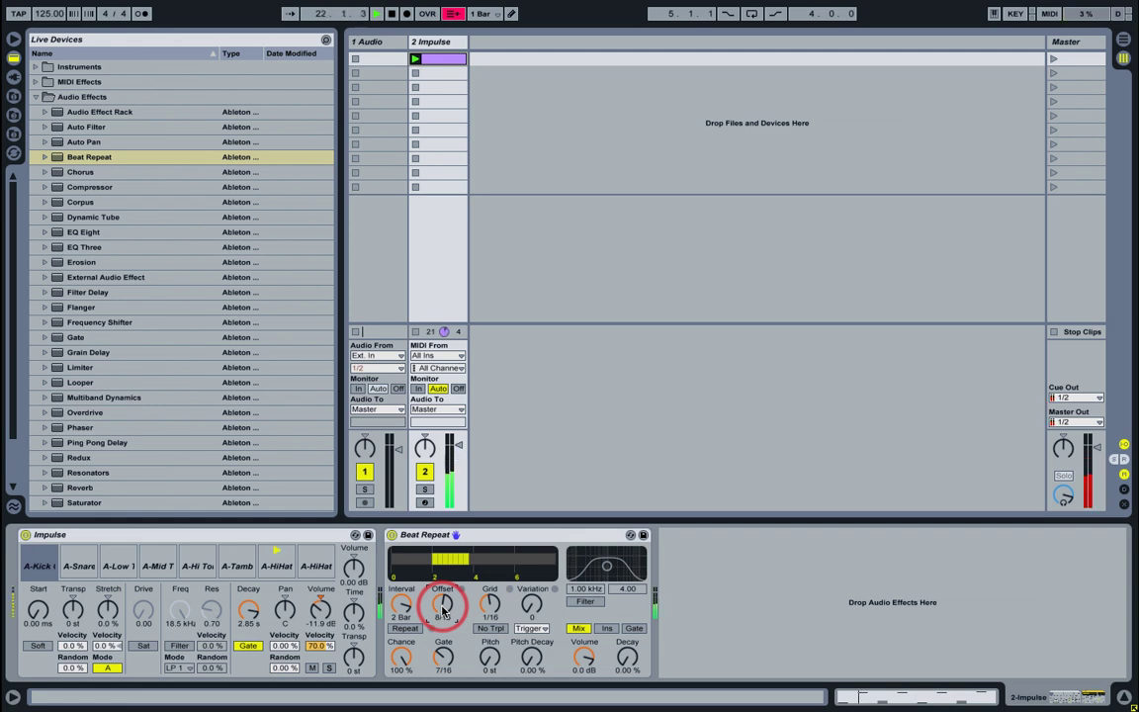
{"action": "left_click", "coordinate": [529, 610]}
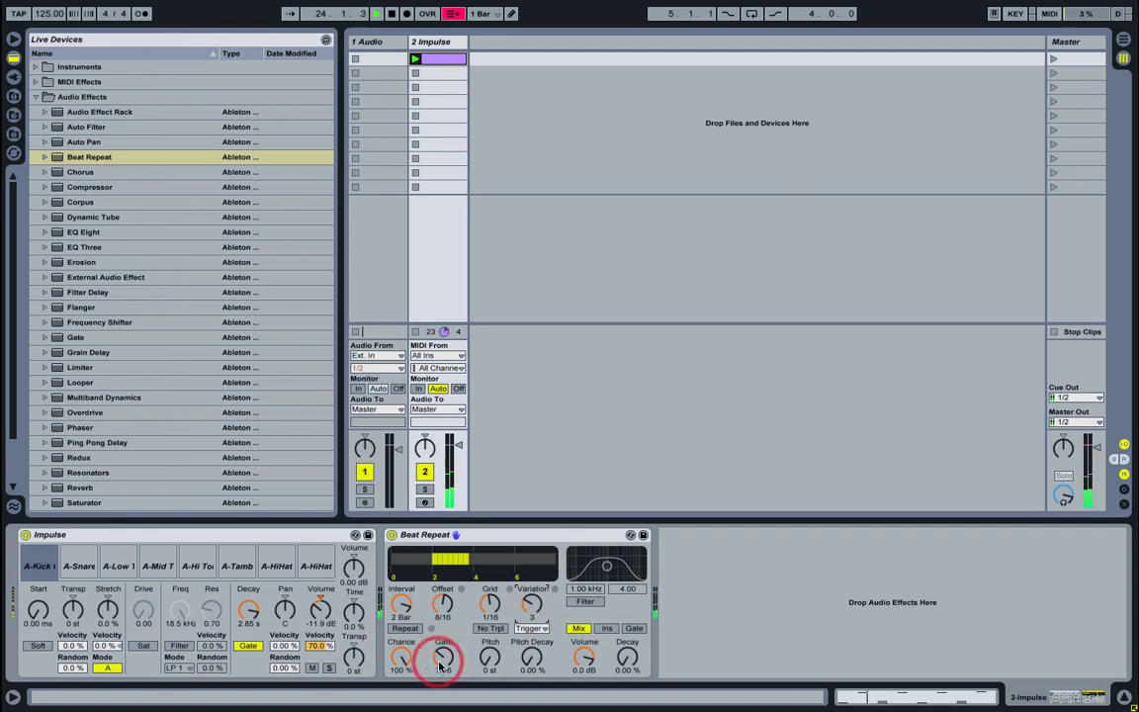
Step: Set Beat Repeat's Pitch to -12 st, Pitch Decay to 50.8 %, Volume to 5.7 dB, Decay to 19.8 % and Offset to 5/16
{"action": "left_click_drag", "start_coordinate": [490, 658], "coordinate": [491, 668]}
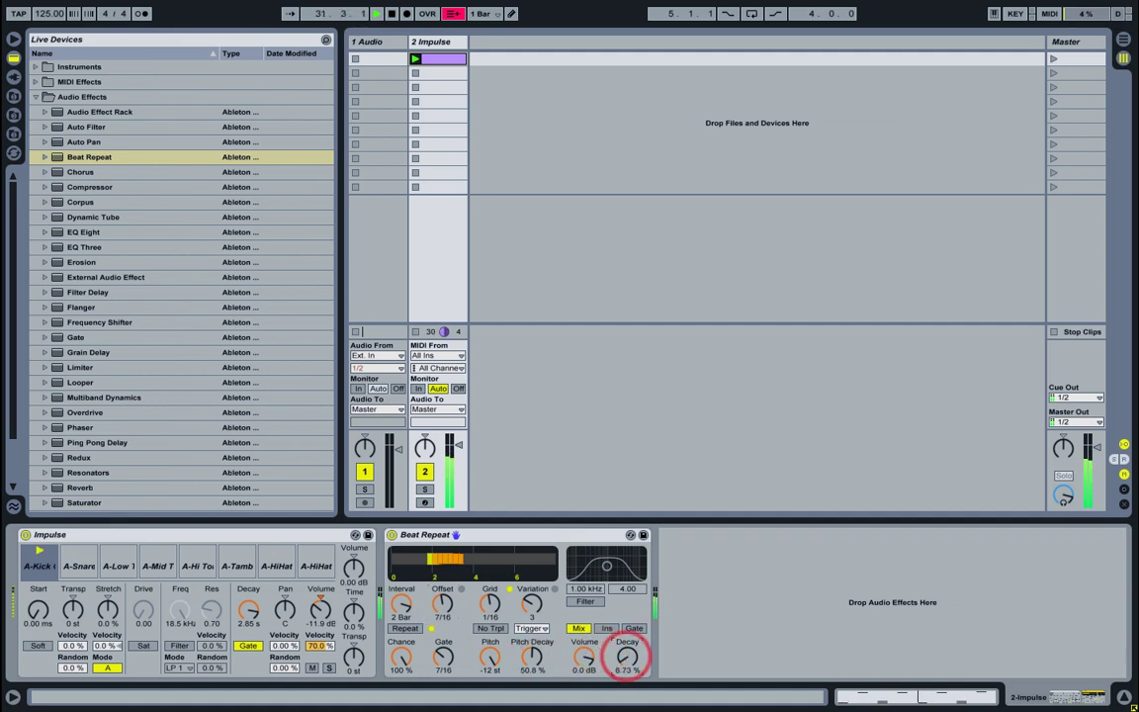
{"action": "left_click_drag", "start_coordinate": [580, 657], "coordinate": [623, 654]}
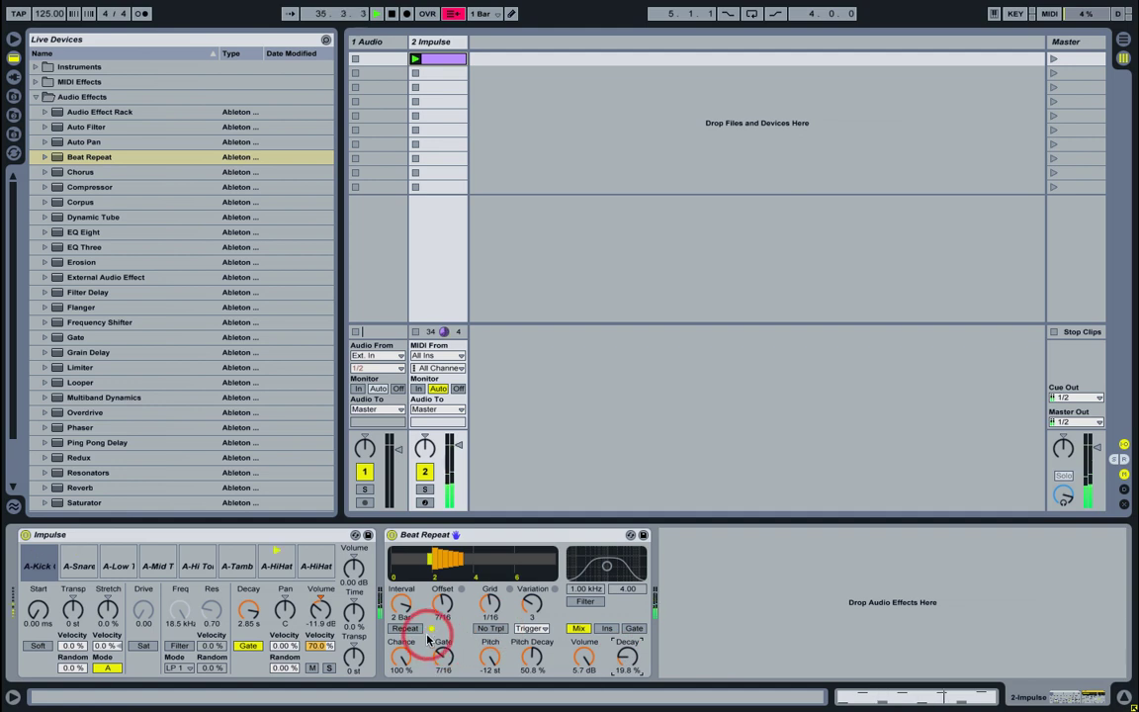
{"action": "left_click", "coordinate": [442, 603]}
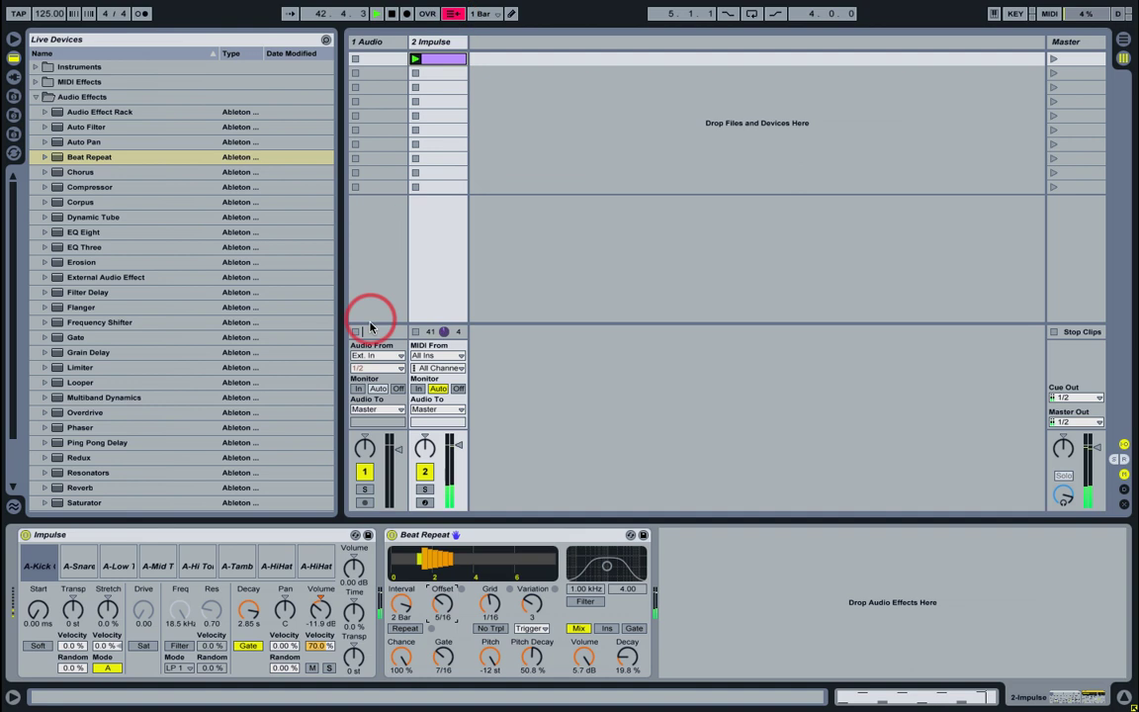
Step: Route the audio track's input from 2-Impulse, using the A-Snare CM 1-Impulse output as its source
{"action": "left_click", "coordinate": [371, 355]}
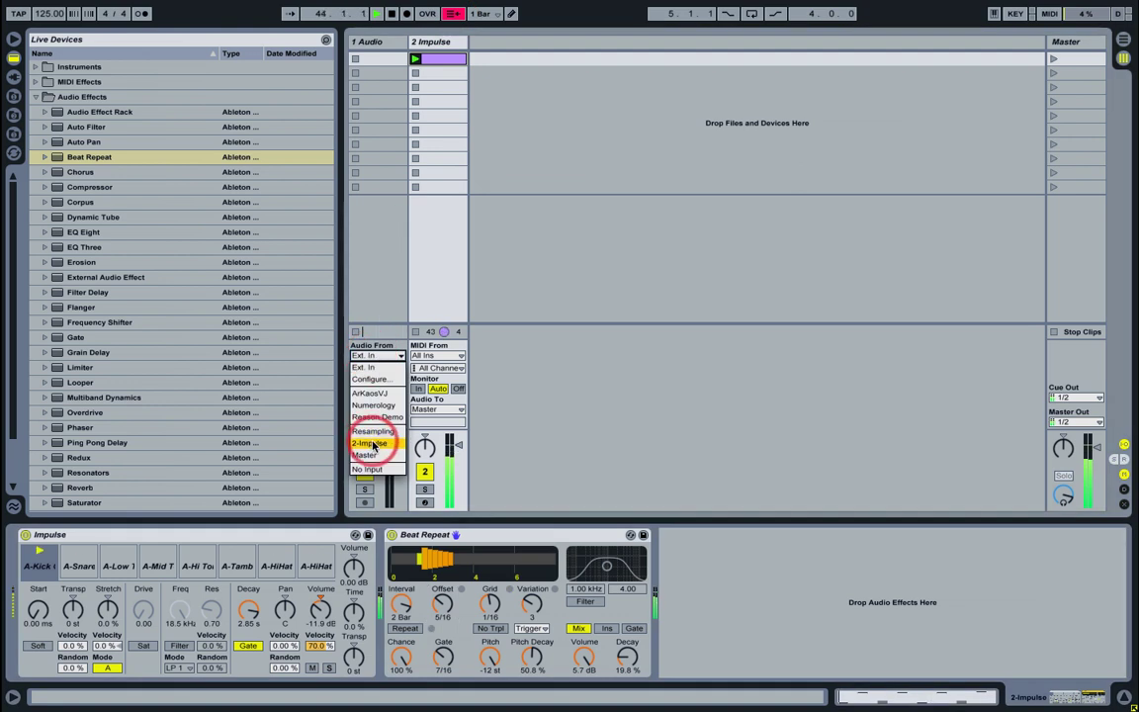
{"action": "left_click", "coordinate": [372, 444]}
{"action": "left_click", "coordinate": [374, 368]}
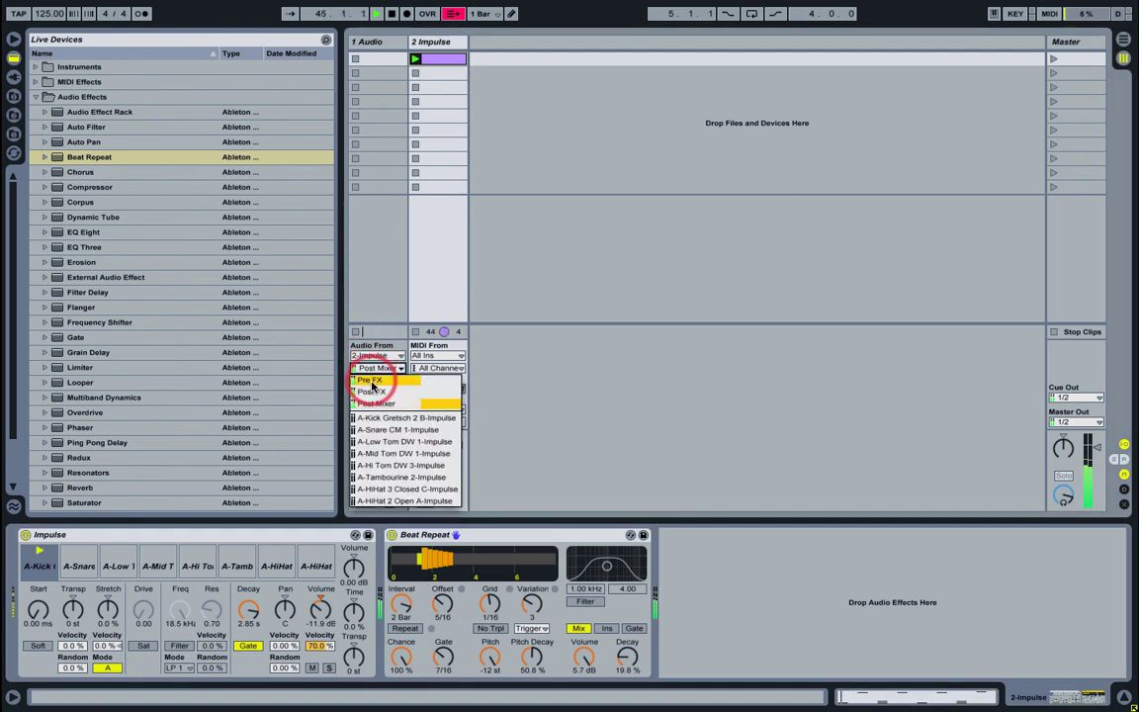
{"action": "left_click", "coordinate": [380, 429]}
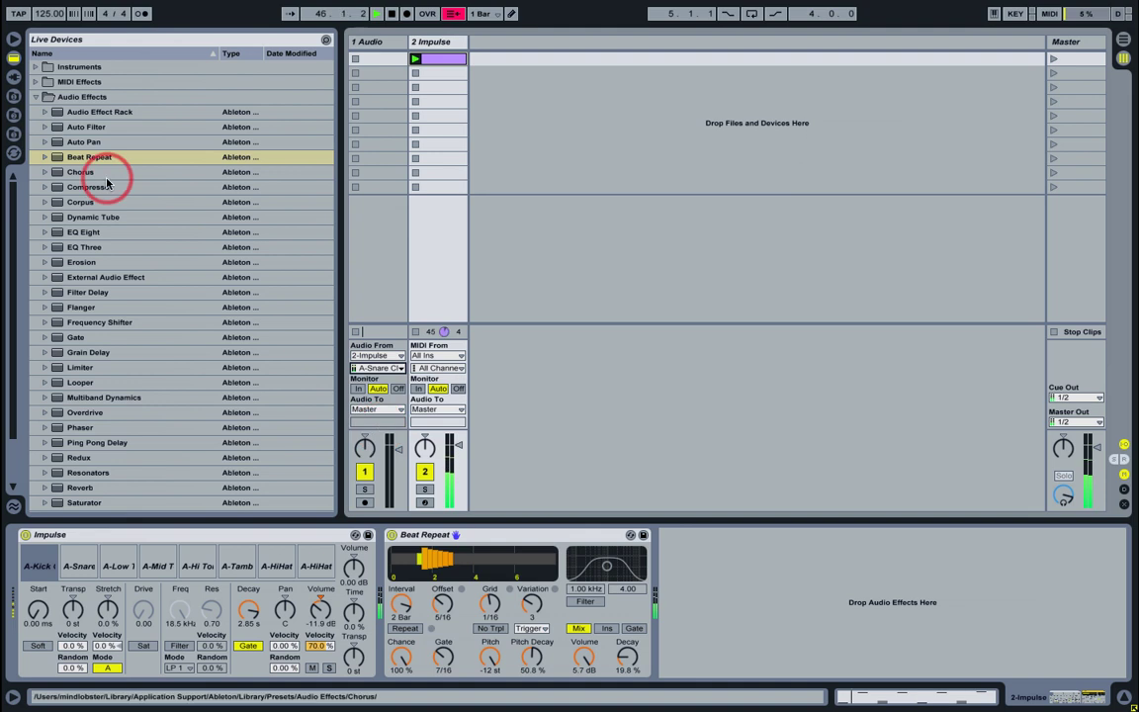
Step: Add Ping Pong Delay with 35 % Dry/Wet to the audio track and set the track's monitoring to In
{"action": "left_click", "coordinate": [60, 442]}
{"action": "left_click", "coordinate": [381, 45]}
{"action": "left_click_drag", "start_coordinate": [380, 45], "coordinate": [382, 46]}
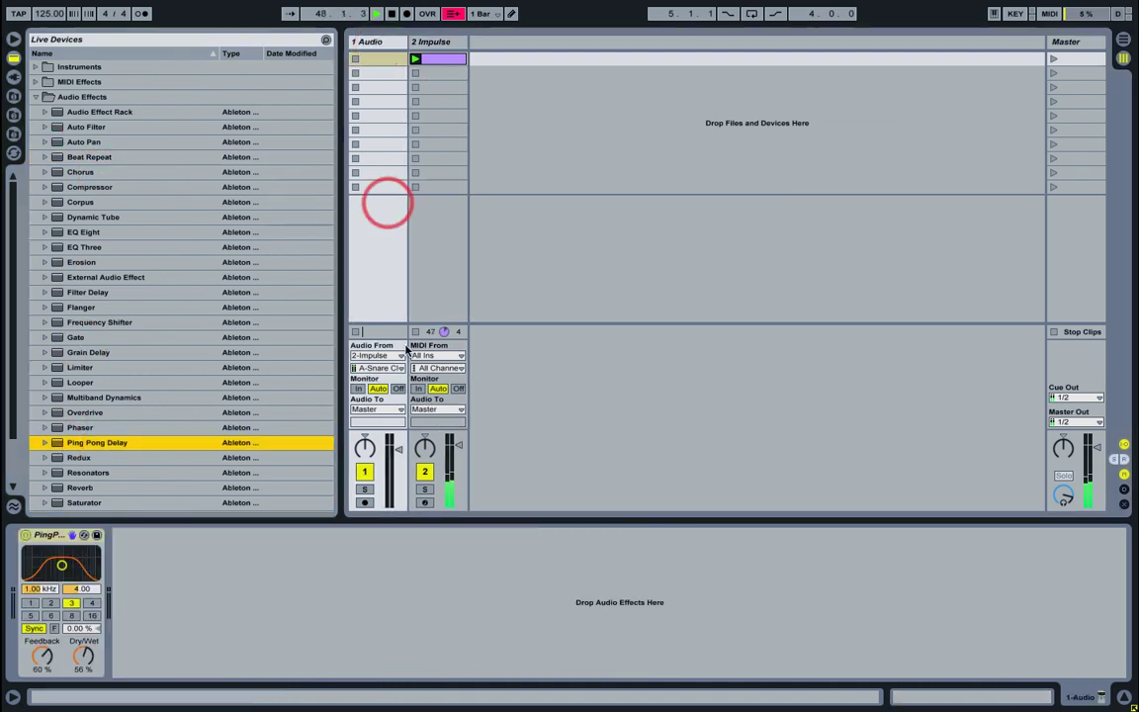
{"action": "left_click", "coordinate": [358, 388]}
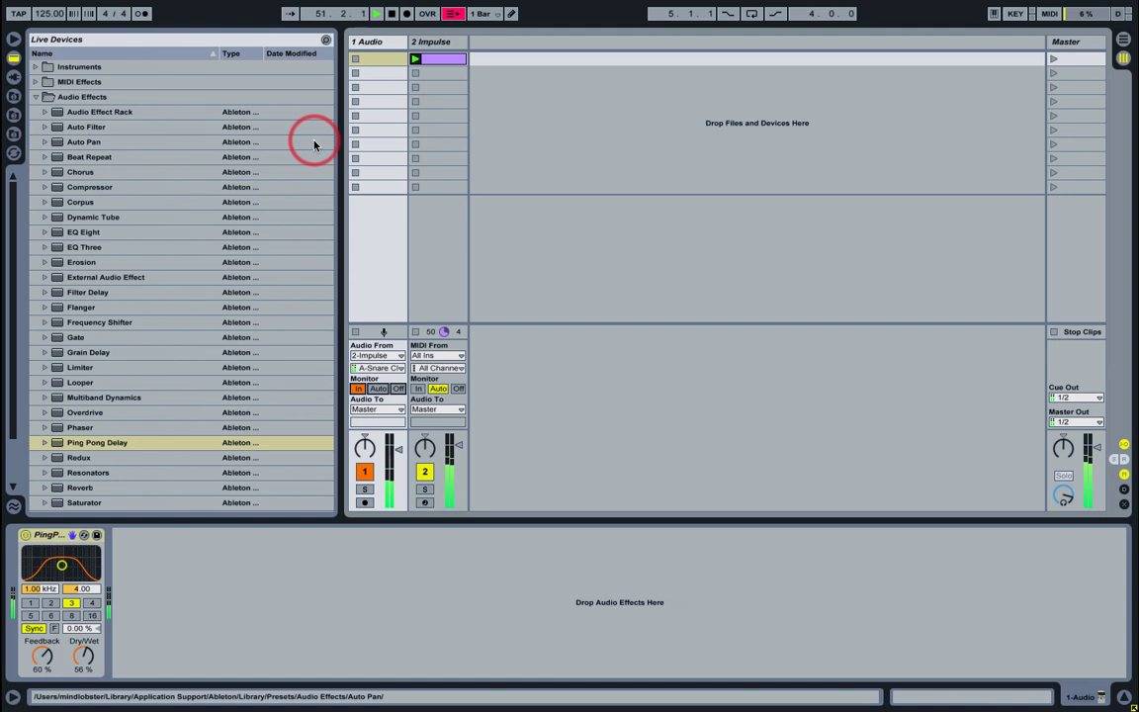
{"action": "mouse_move", "coordinate": [82, 660]}
{"action": "left_mouse_down"}
{"action": "mouse_move", "coordinate": [85, 651]}
{"action": "mouse_move", "coordinate": [85, 663]}
{"action": "left_mouse_up"}
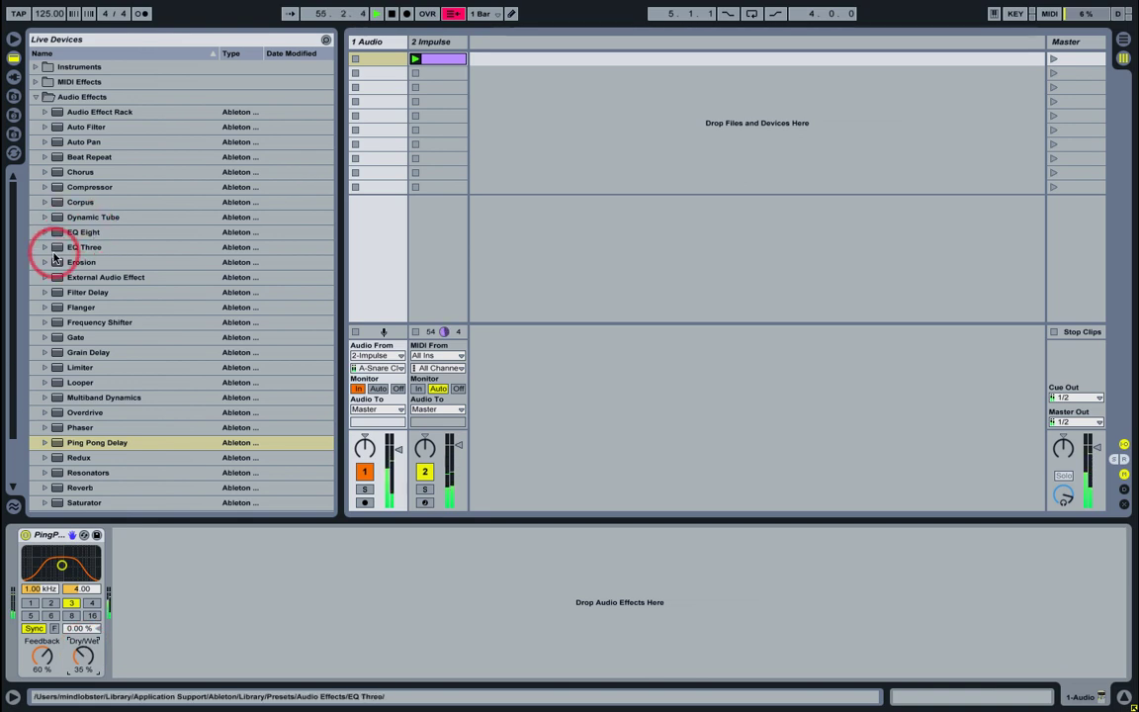
Step: Add an Impulse on a new third track, copy track 2's drum clip into its first slot and launch the copy
{"action": "left_click", "coordinate": [35, 65]}
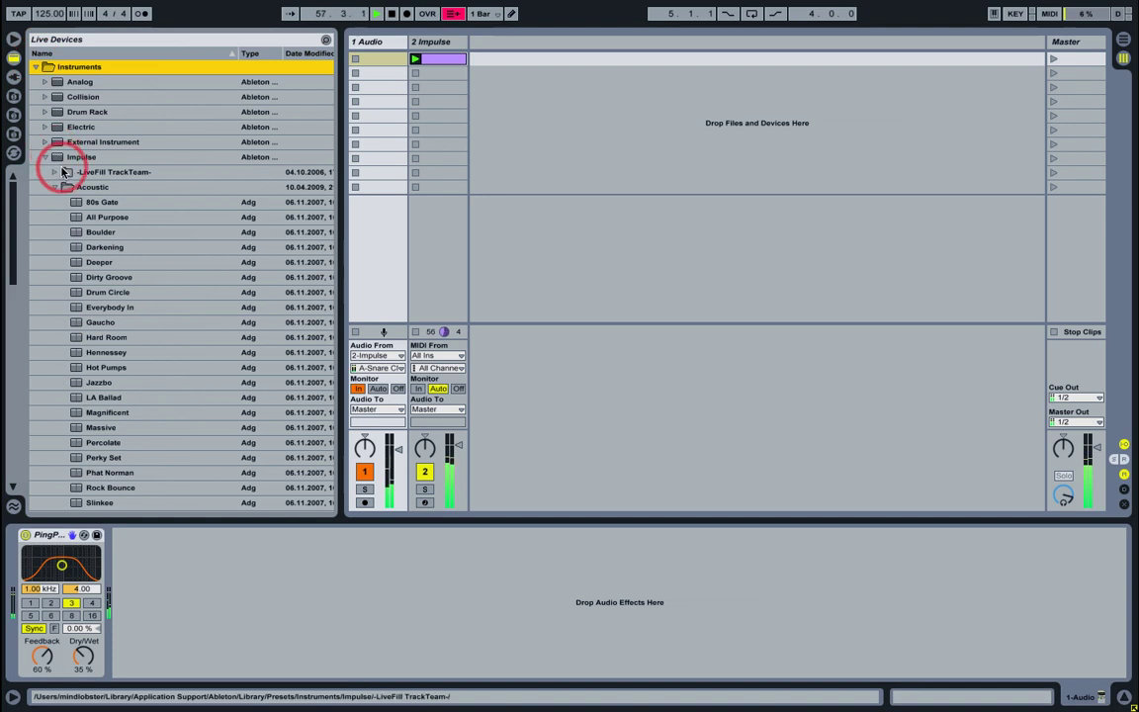
{"action": "left_click_drag", "start_coordinate": [60, 161], "coordinate": [491, 68]}
{"action": "left_click", "coordinate": [443, 62]}
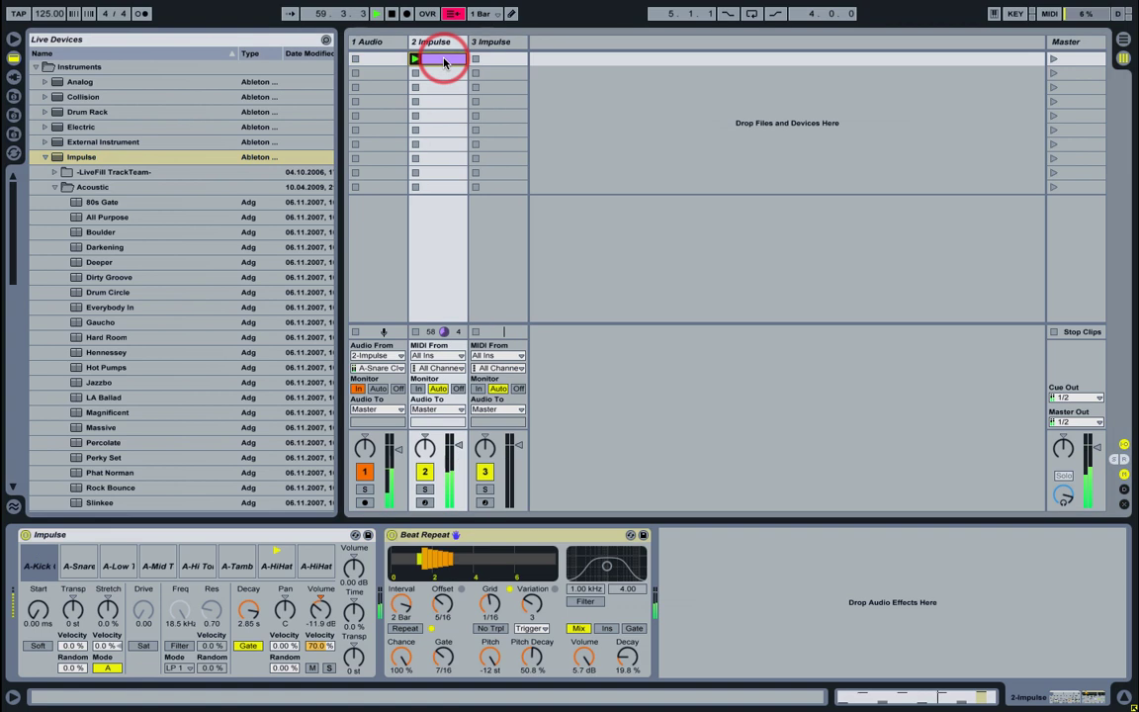
{"action": "left_click", "coordinate": [496, 62]}
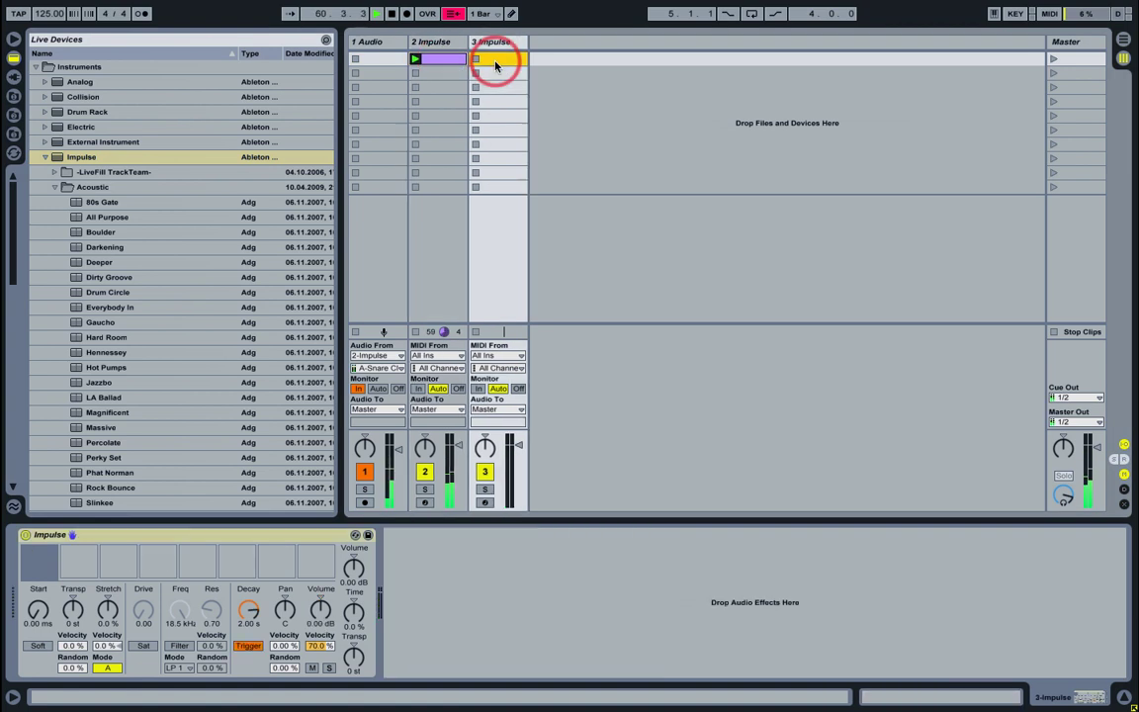
{"action": "key", "text": "ctrl+v"}
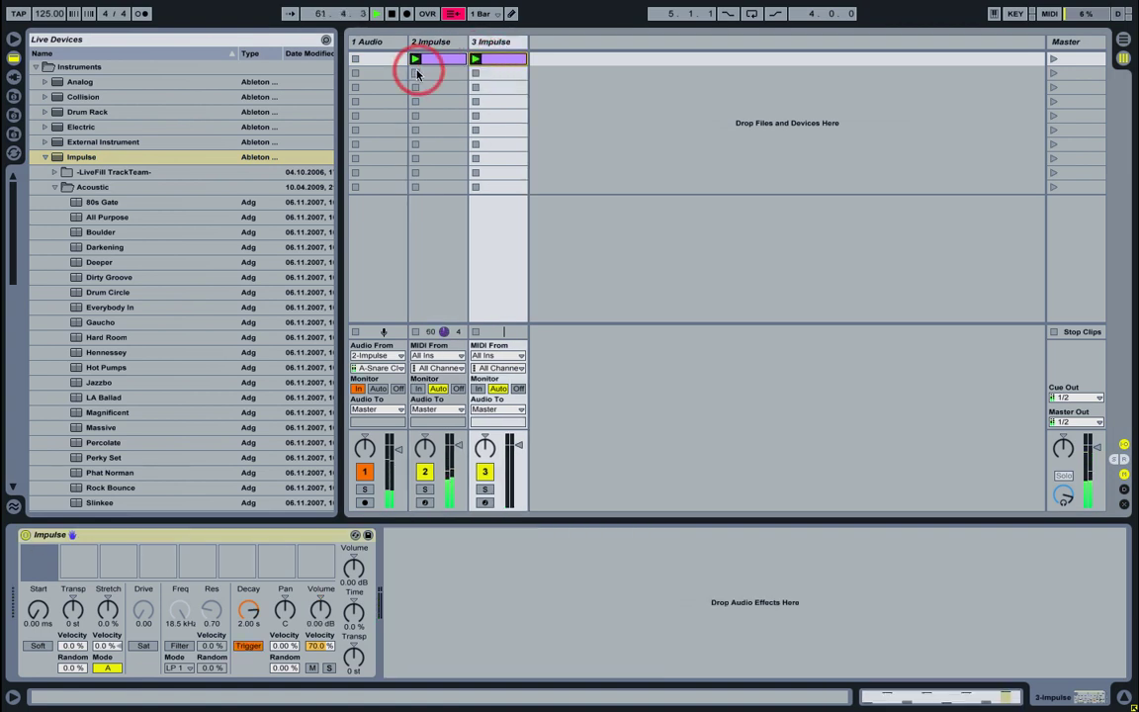
{"action": "left_click", "coordinate": [492, 62]}
{"action": "left_click", "coordinate": [494, 43]}
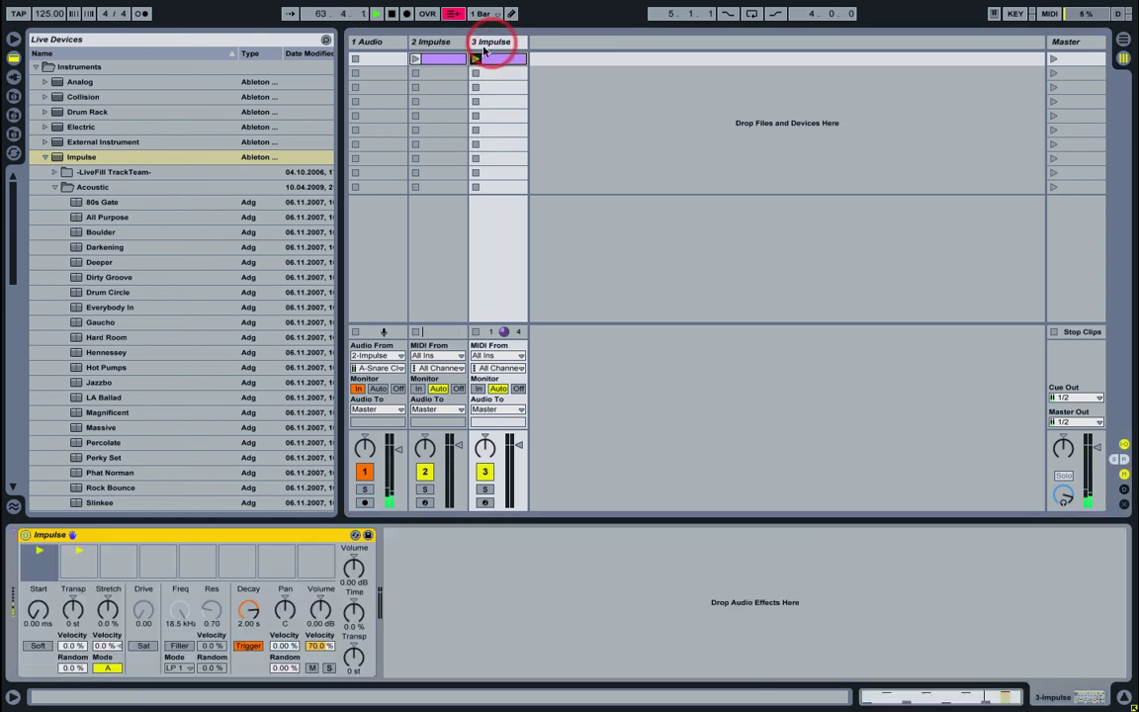
Step: Load studio 54 kick.aif from the hits for kits folder into Impulse's first slot and set the overall Volume to -10.3 dB
{"action": "left_click", "coordinate": [14, 115]}
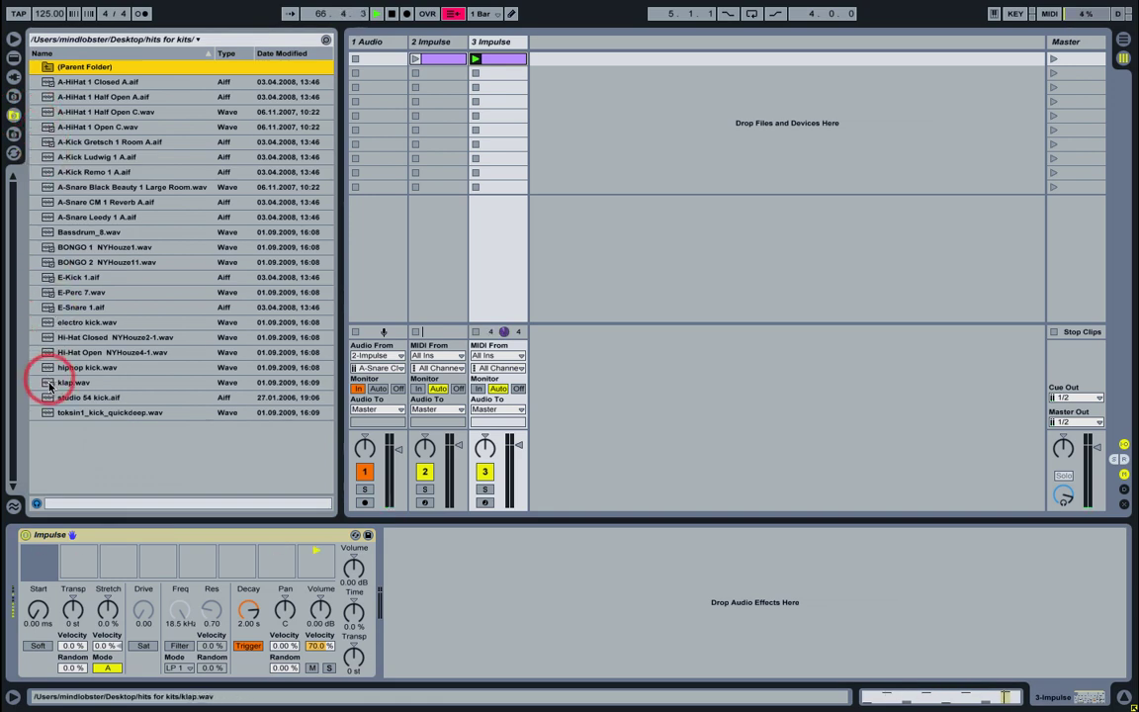
{"action": "left_click_drag", "start_coordinate": [49, 402], "coordinate": [39, 559]}
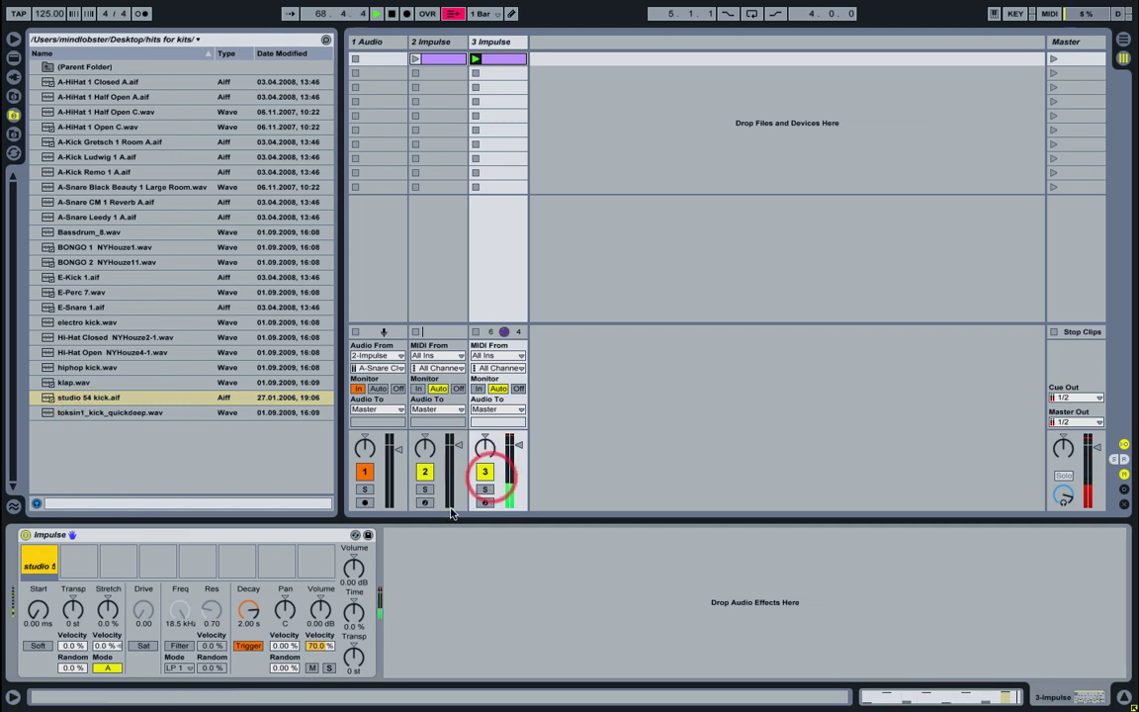
{"action": "left_click", "coordinate": [357, 565]}
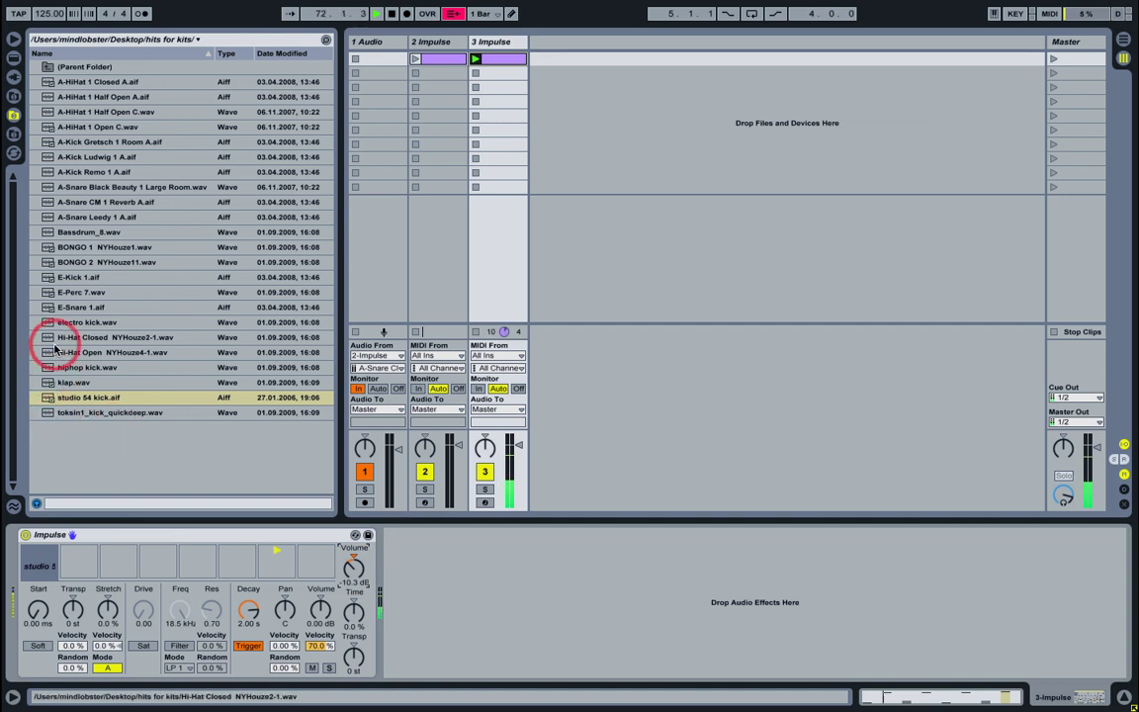
Step: Load A-Snare Black Beauty 1 Large Room.wav into Impulse's second slot and set the slot's Volume to -6.29 dB
{"action": "left_click_drag", "start_coordinate": [48, 278], "coordinate": [75, 564]}
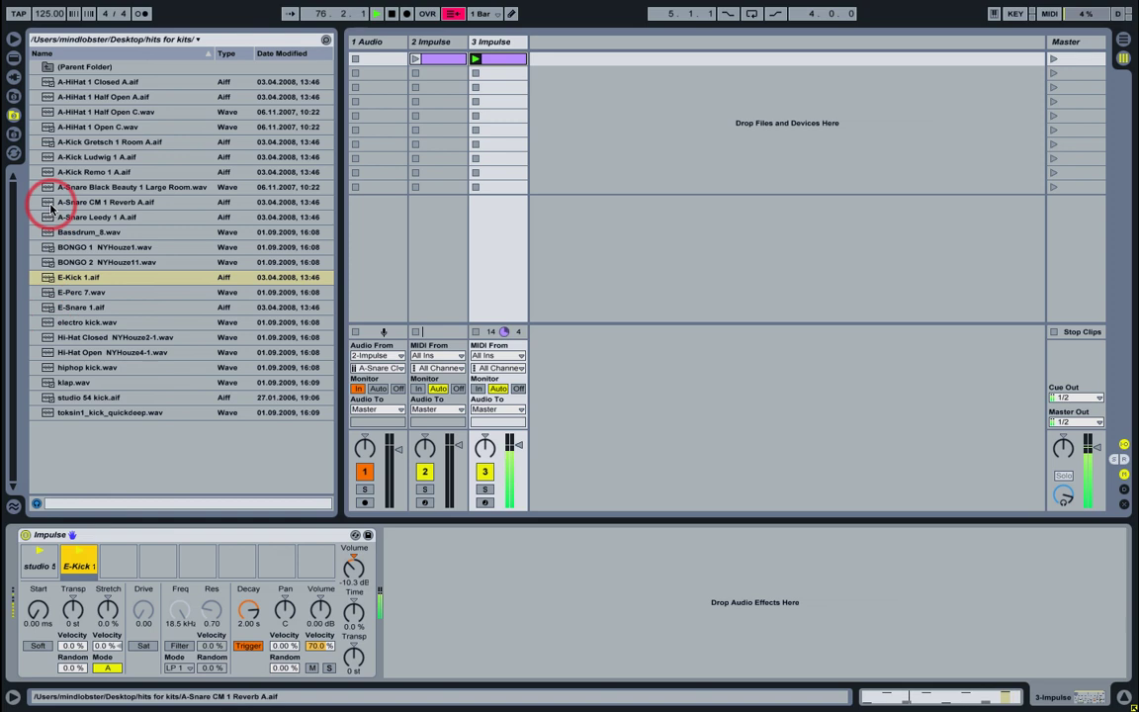
{"action": "left_click_drag", "start_coordinate": [47, 188], "coordinate": [79, 560]}
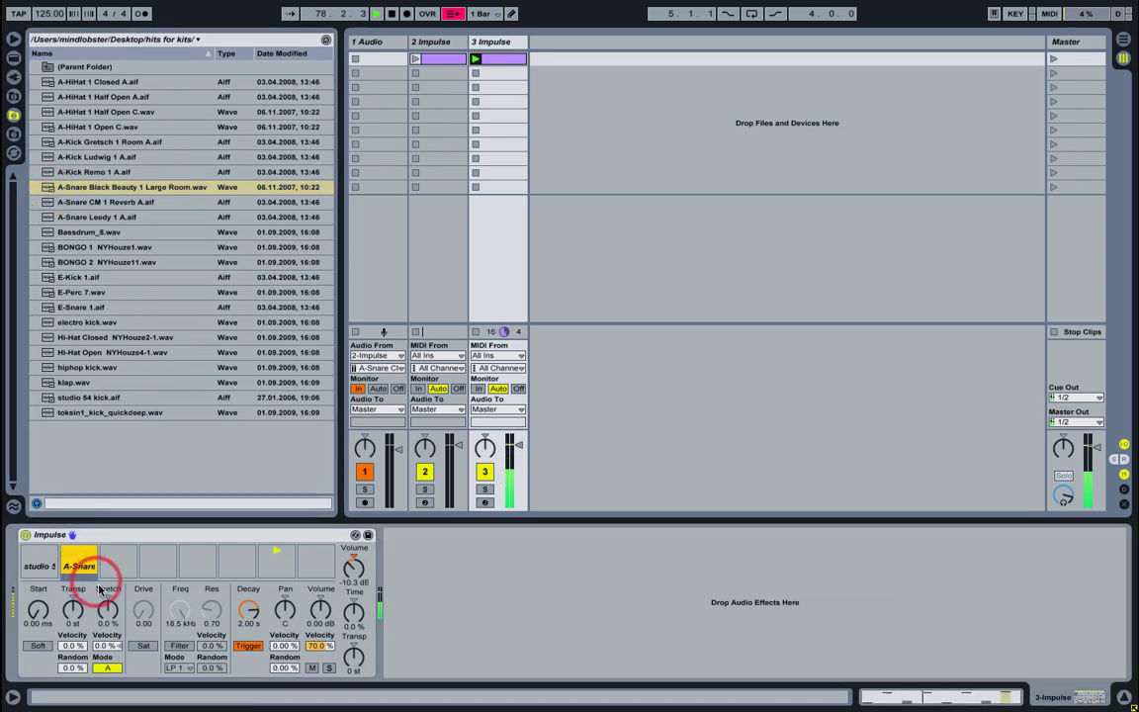
{"action": "left_click_drag", "start_coordinate": [316, 606], "coordinate": [320, 611]}
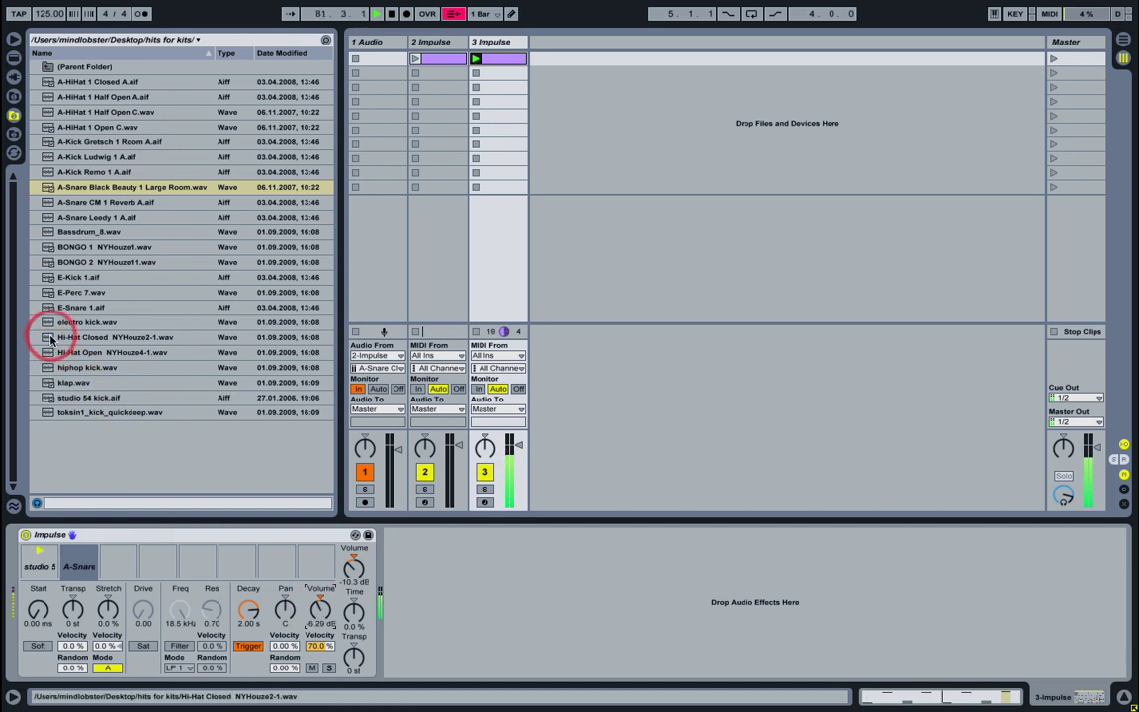
Step: Load Hi-Hat Closed NYHouze2-1.wav into Impulse's seventh slot and Hi-Hat Open NYHouze4-1.wav into the eighth
{"action": "left_click_drag", "start_coordinate": [49, 338], "coordinate": [277, 565]}
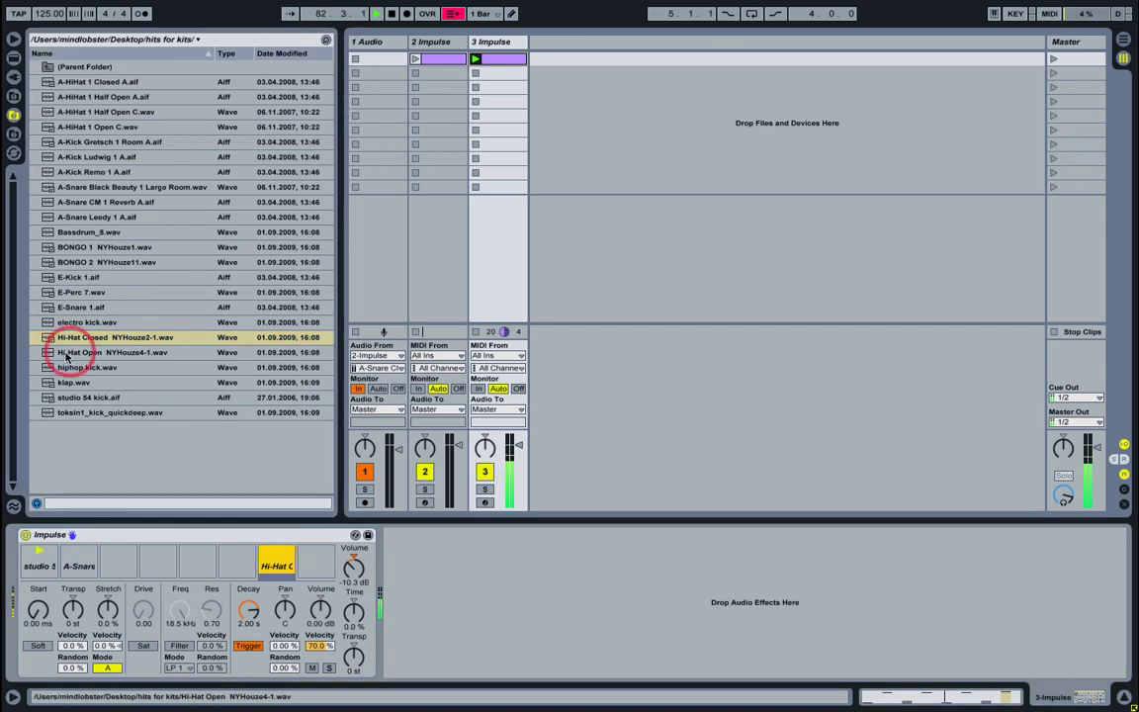
{"action": "left_click_drag", "start_coordinate": [51, 351], "coordinate": [305, 561]}
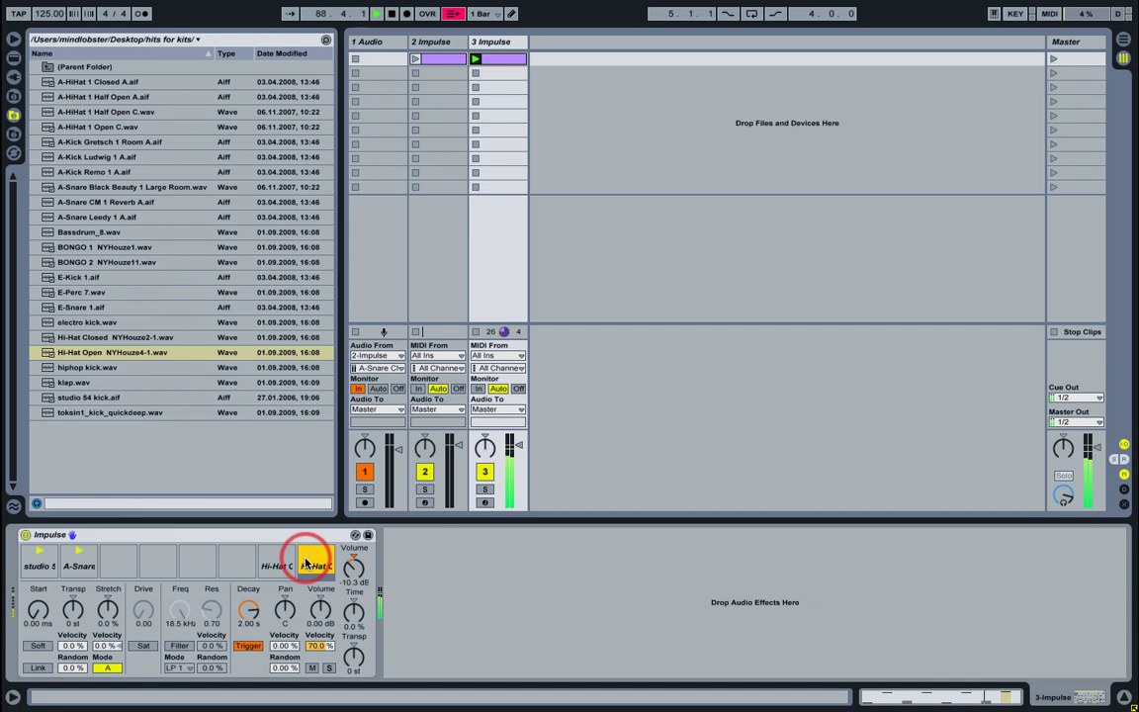
Step: Set the snare's Stretch to 49 % and enable the kick's LP 1 filter at 549 Hz
{"action": "left_click", "coordinate": [75, 562]}
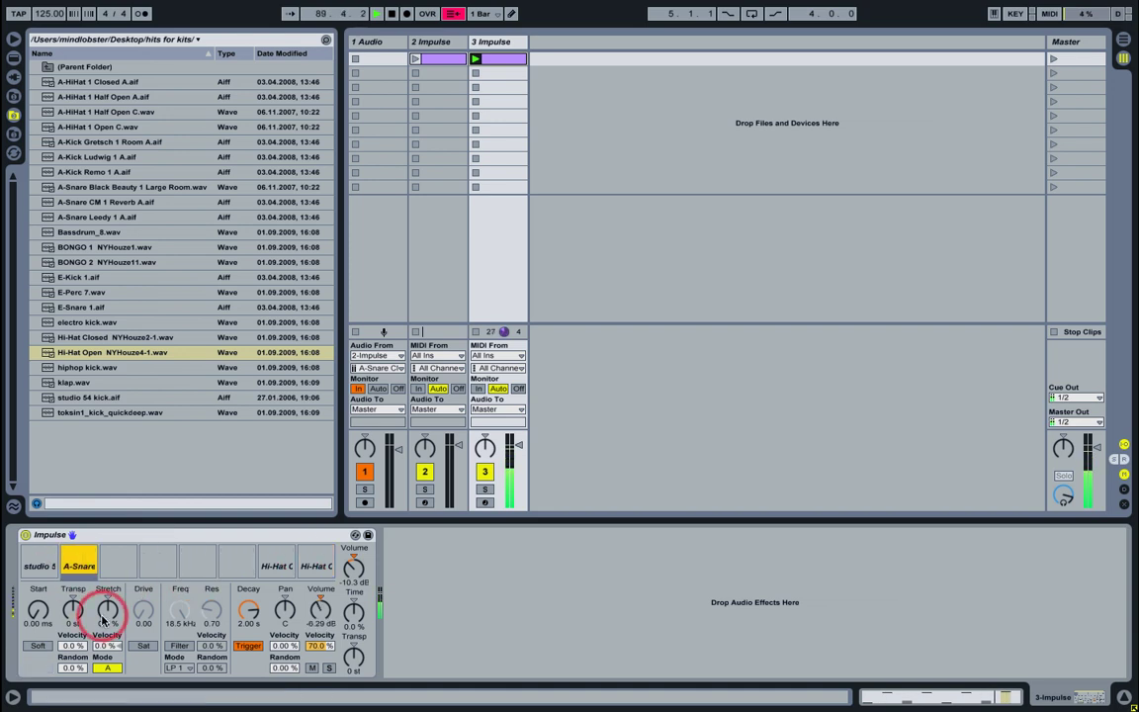
{"action": "left_click_drag", "start_coordinate": [103, 615], "coordinate": [103, 587]}
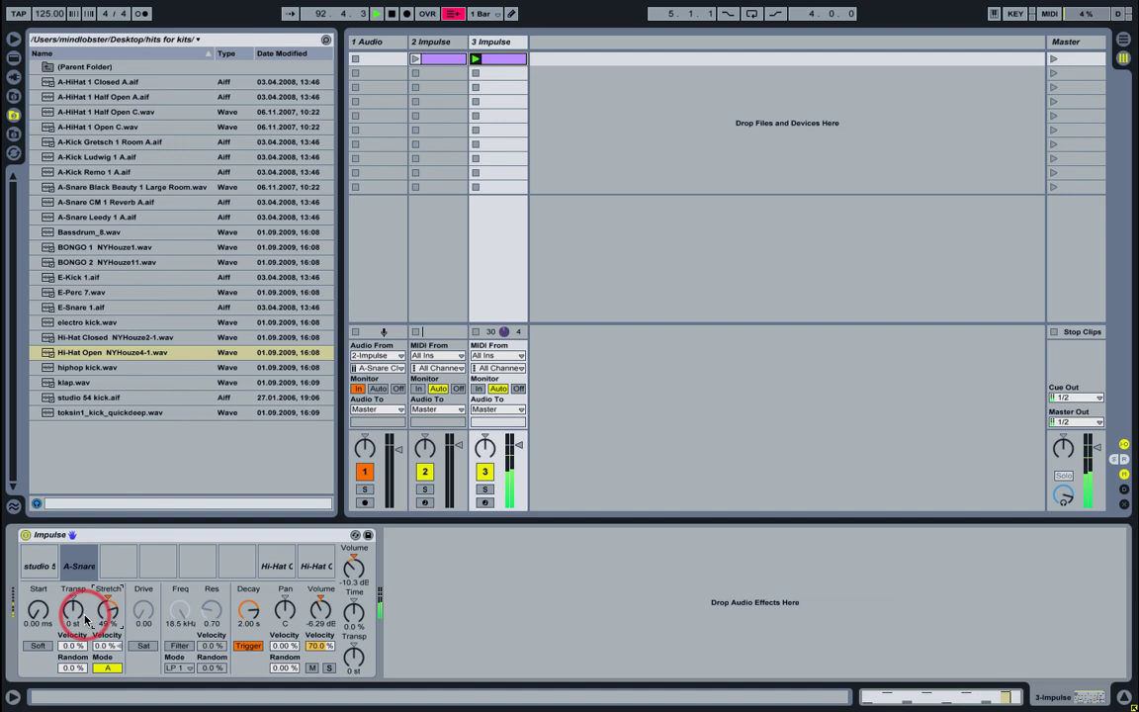
{"action": "left_click", "coordinate": [40, 565]}
{"action": "left_click", "coordinate": [179, 646]}
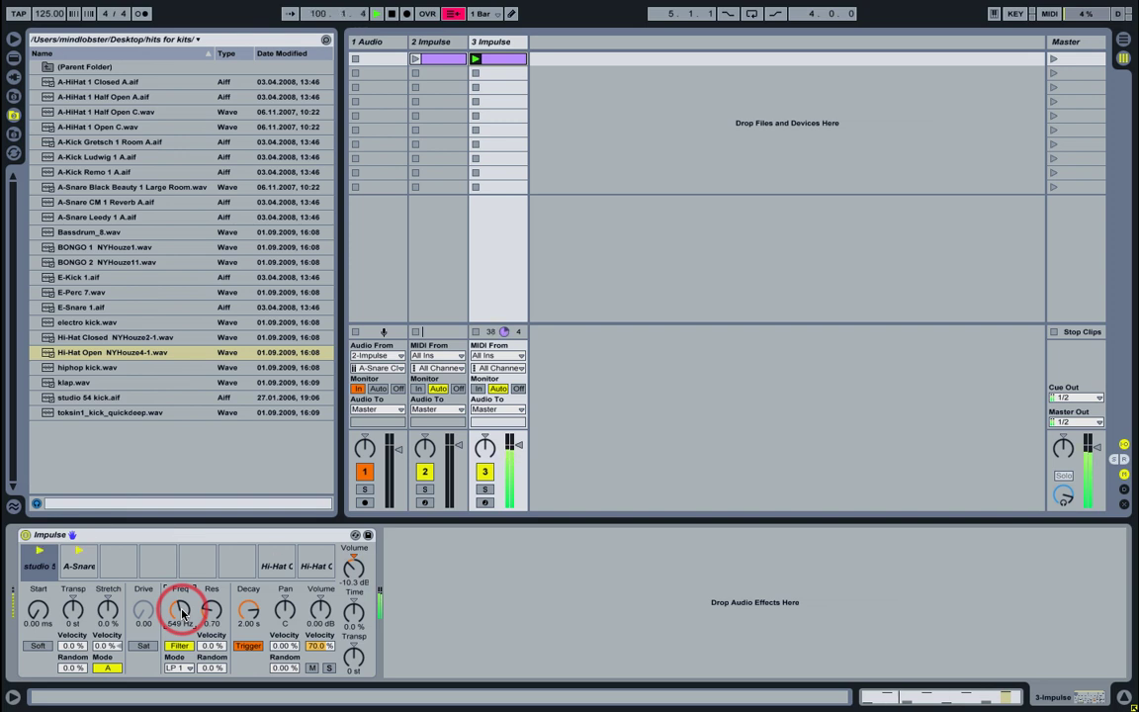
Step: Enable the closed hi-hat's filter in HP 1 mode, with Freq at 87.5 Hz and Res at 1.64
{"action": "left_click", "coordinate": [266, 573]}
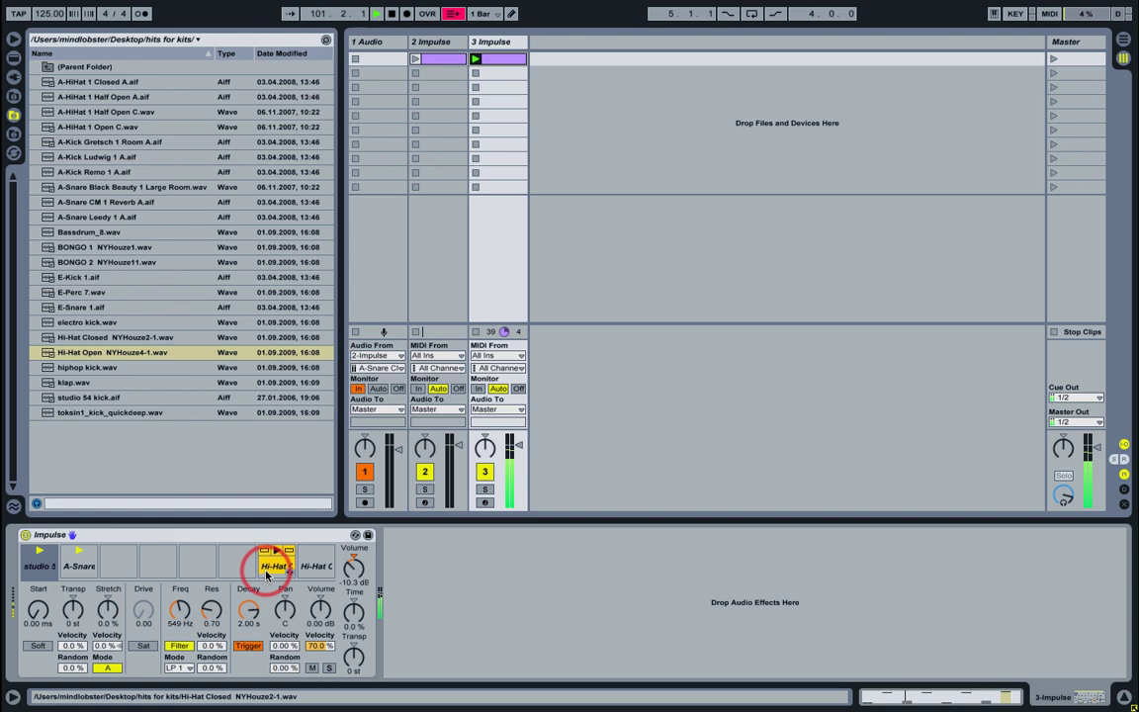
{"action": "left_click", "coordinate": [235, 631]}
{"action": "left_click", "coordinate": [247, 646]}
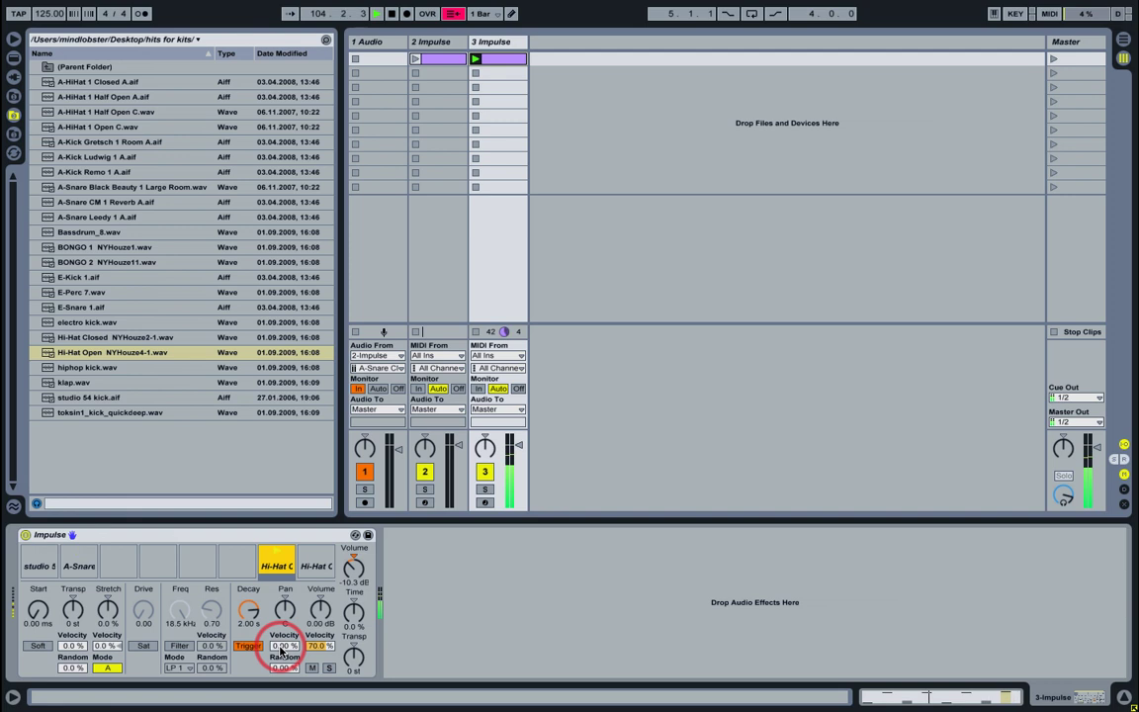
{"action": "left_click", "coordinate": [177, 645]}
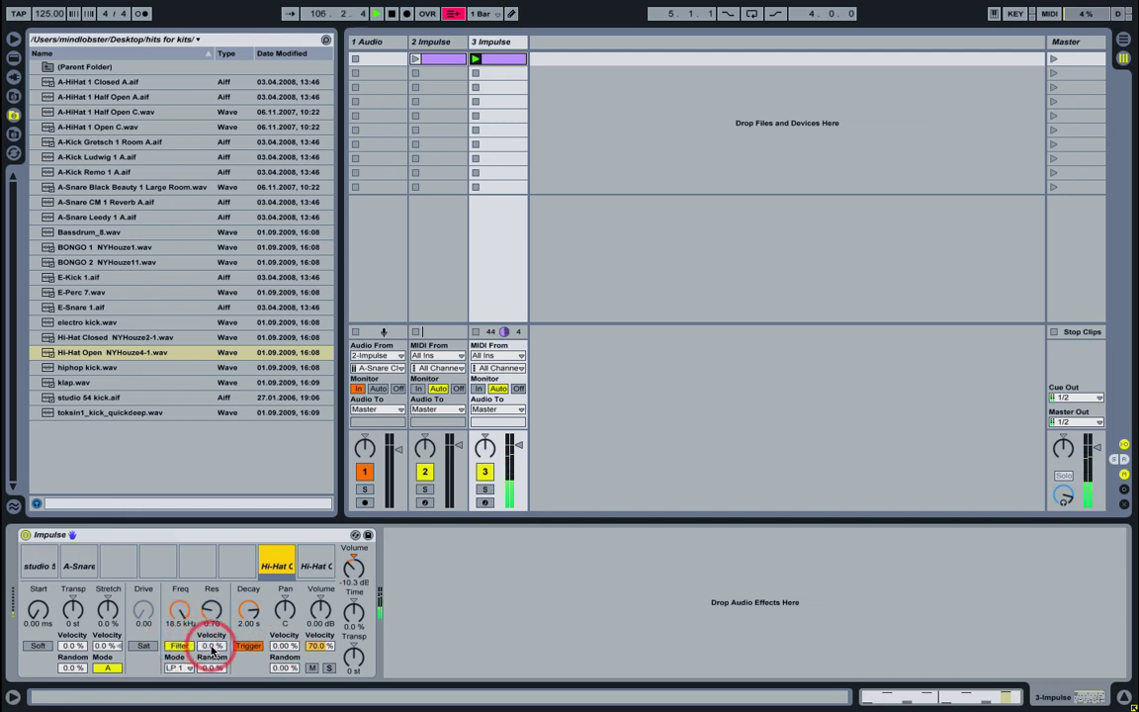
{"action": "left_click", "coordinate": [178, 667]}
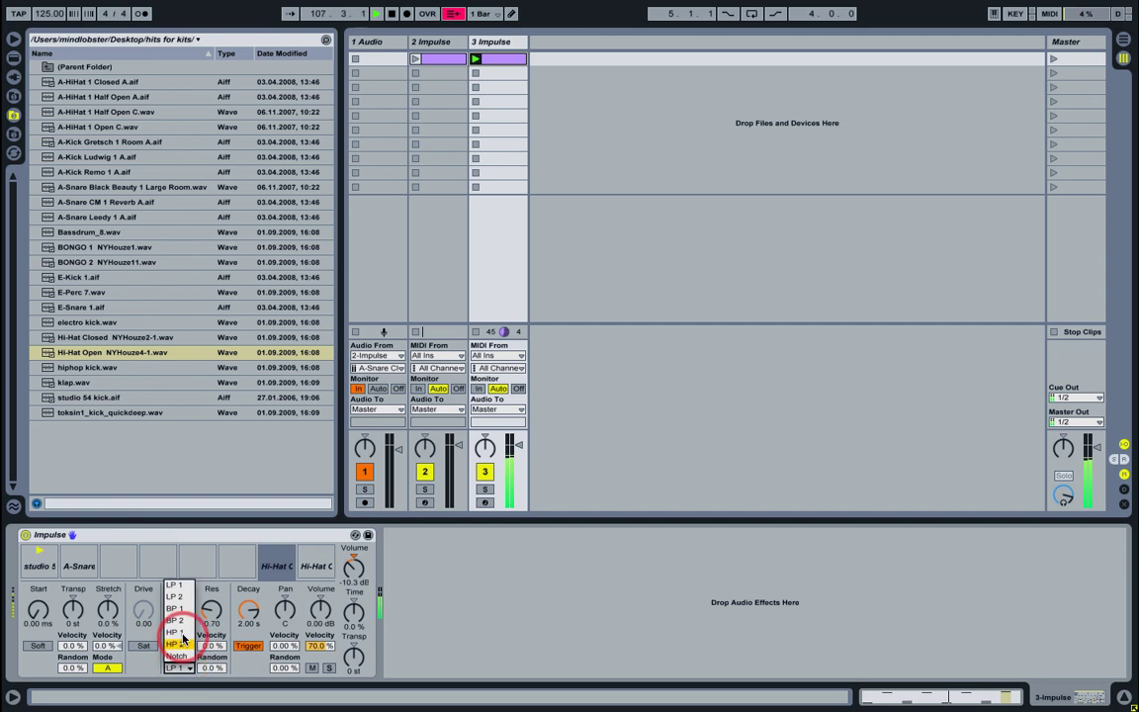
{"action": "left_click", "coordinate": [182, 631]}
{"action": "left_click_drag", "start_coordinate": [183, 631], "coordinate": [212, 610]}
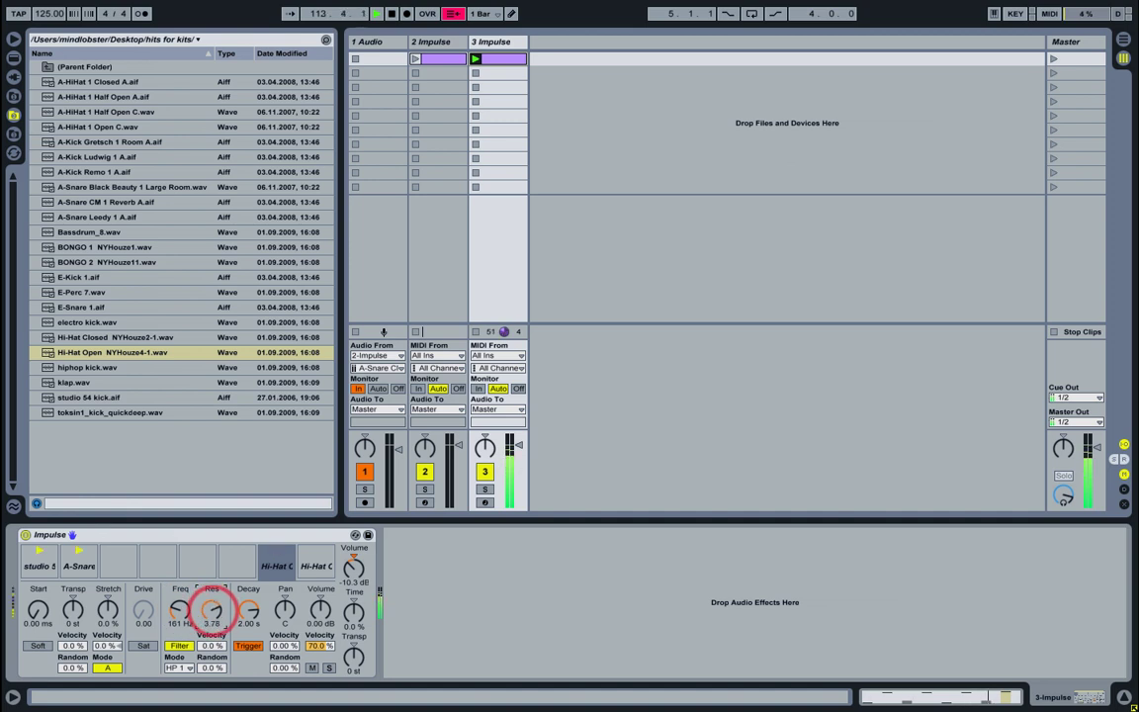
{"action": "left_click", "coordinate": [286, 555]}
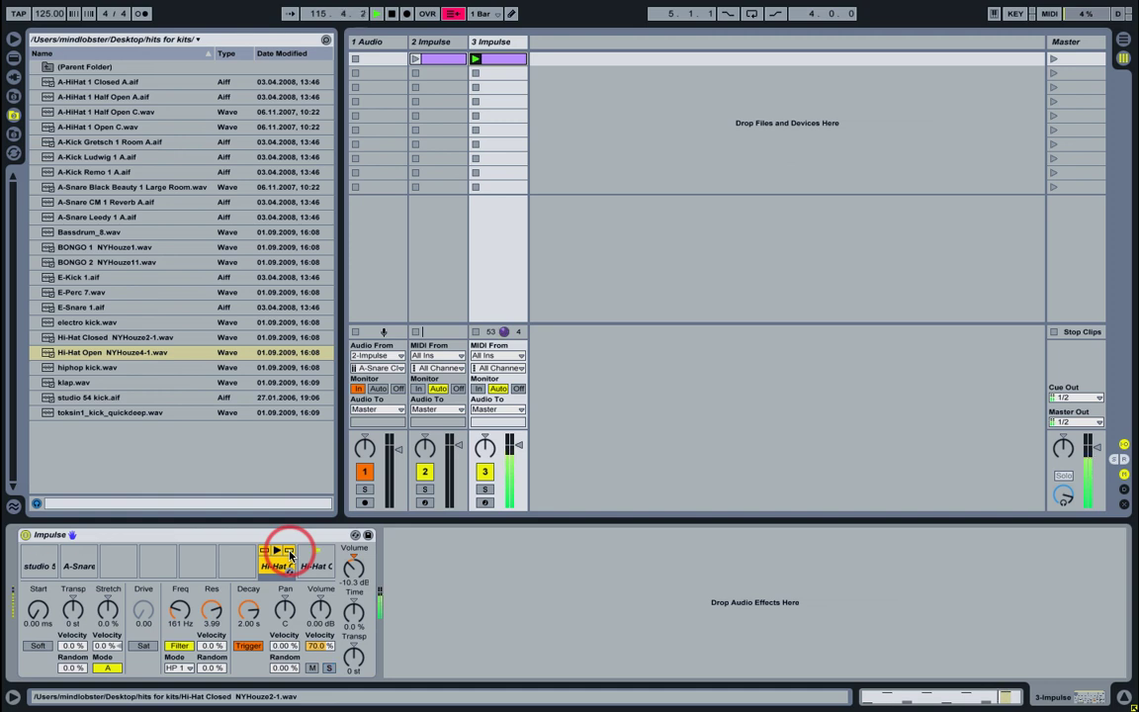
{"action": "left_click_drag", "start_coordinate": [214, 604], "coordinate": [211, 610]}
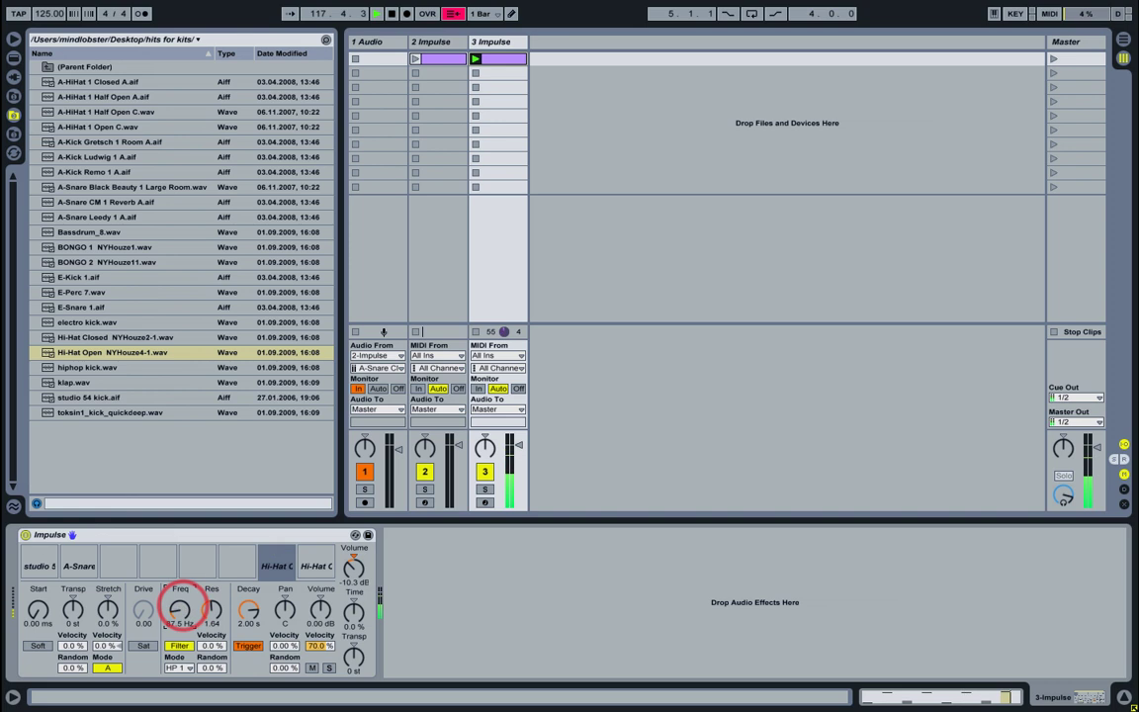
Step: Enable the open hi-hat's filter in HP 1 mode with Freq at 1.31 kHz
{"action": "left_click", "coordinate": [314, 565]}
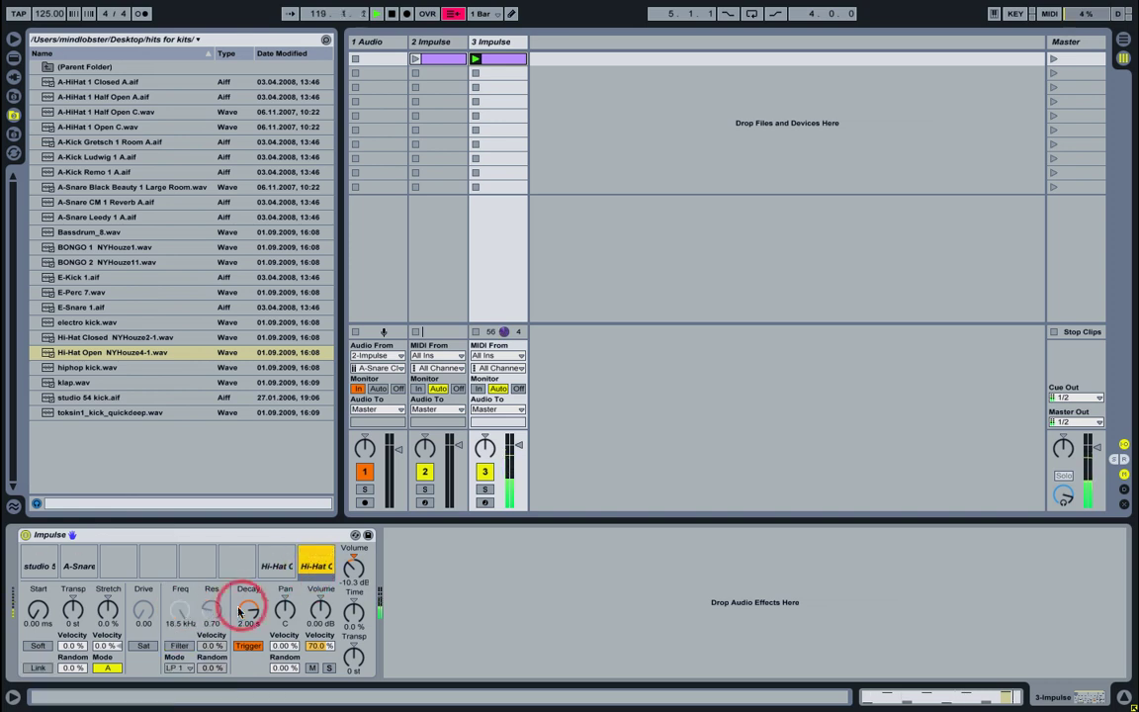
{"action": "left_click", "coordinate": [178, 644]}
{"action": "left_click", "coordinate": [179, 668]}
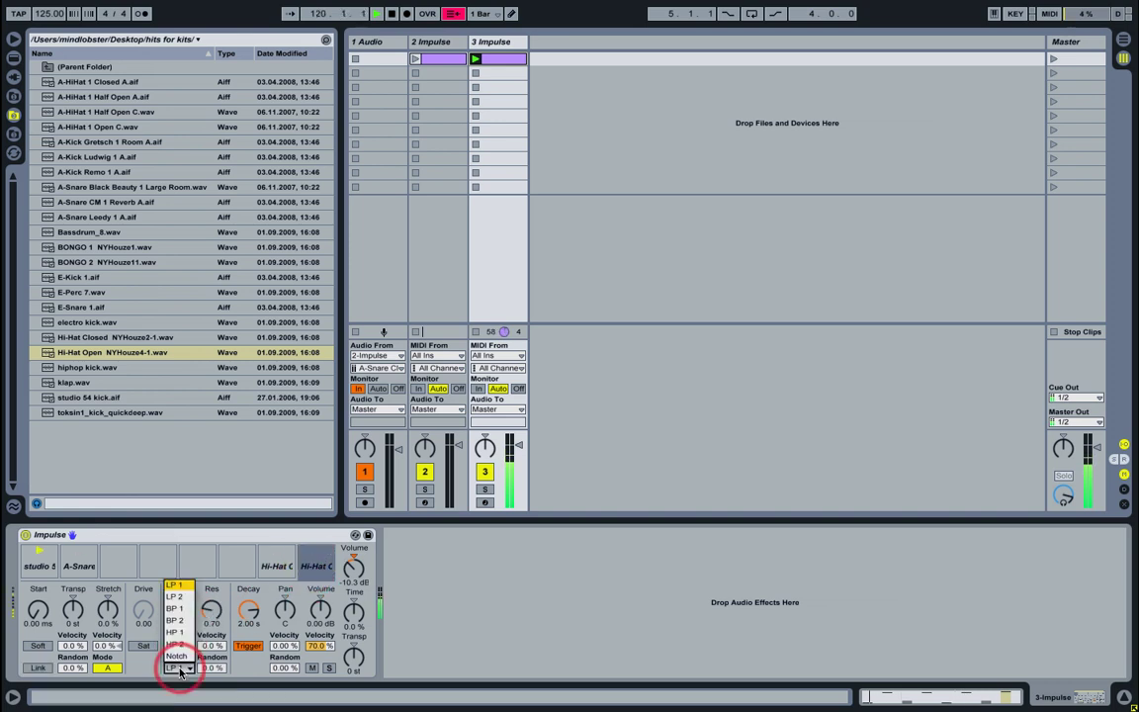
{"action": "left_click", "coordinate": [175, 631]}
{"action": "left_click_drag", "start_coordinate": [179, 618], "coordinate": [185, 607]}
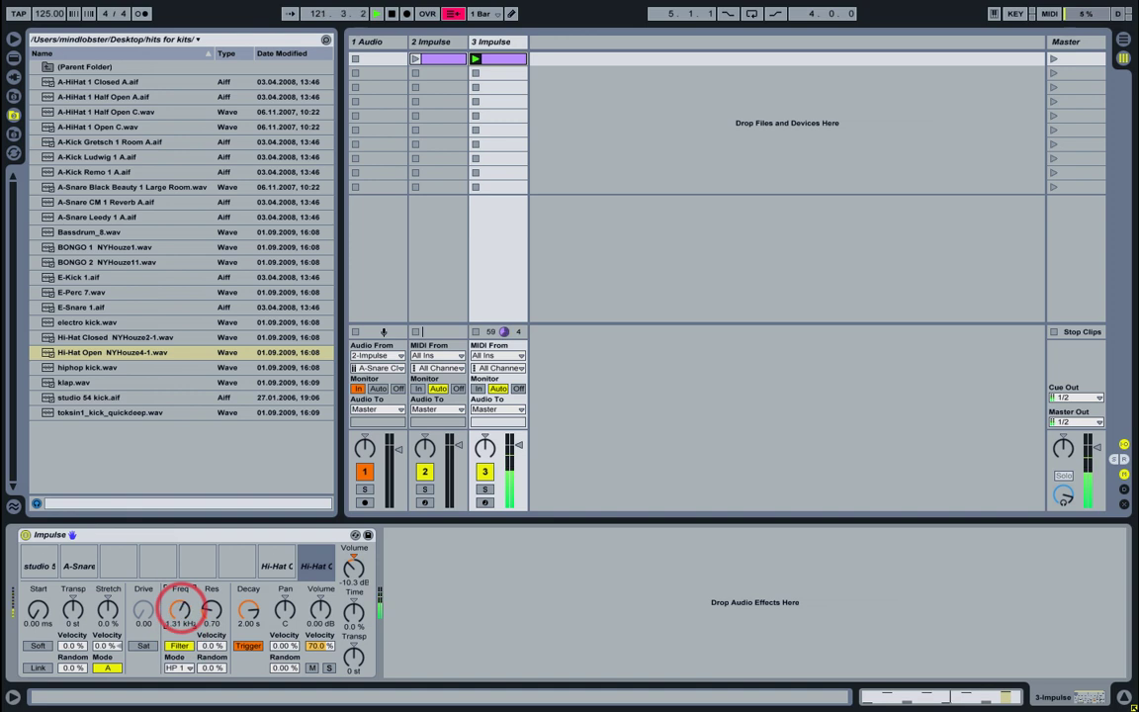
Step: Solo the open hi-hat, compare its sound with and without the filter, and set the filter's Freq to 1.77 kHz
{"action": "left_click", "coordinate": [326, 556]}
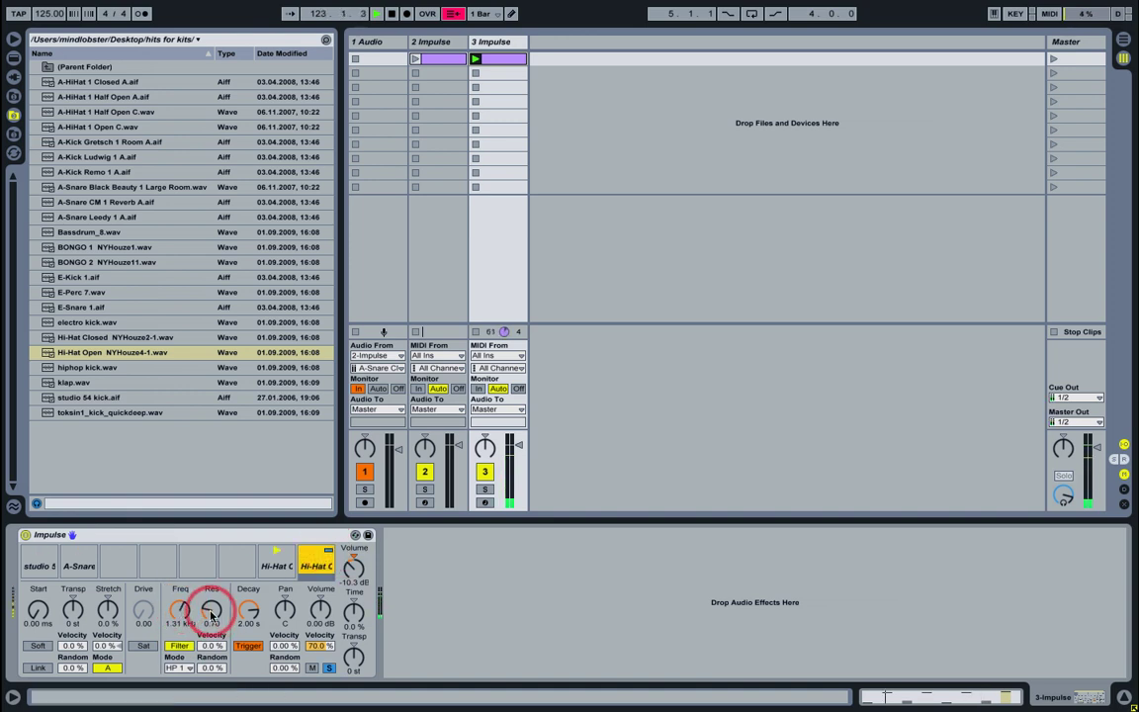
{"action": "left_click", "coordinate": [327, 559]}
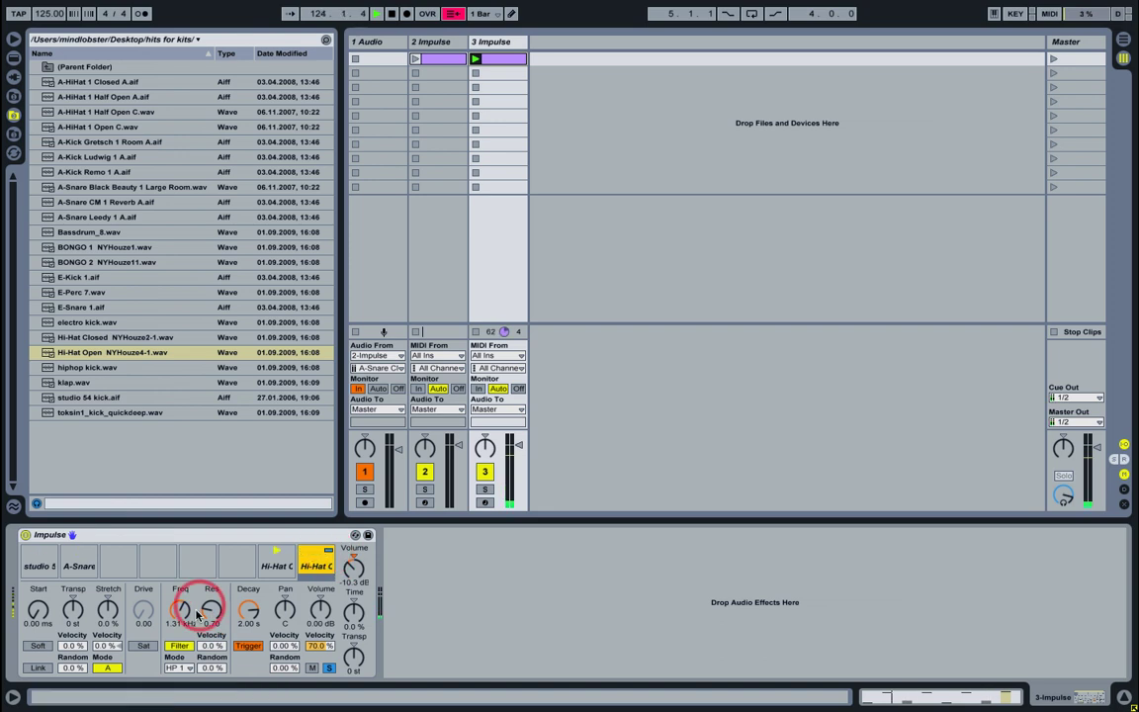
{"action": "left_click", "coordinate": [178, 646]}
{"action": "left_click", "coordinate": [178, 645]}
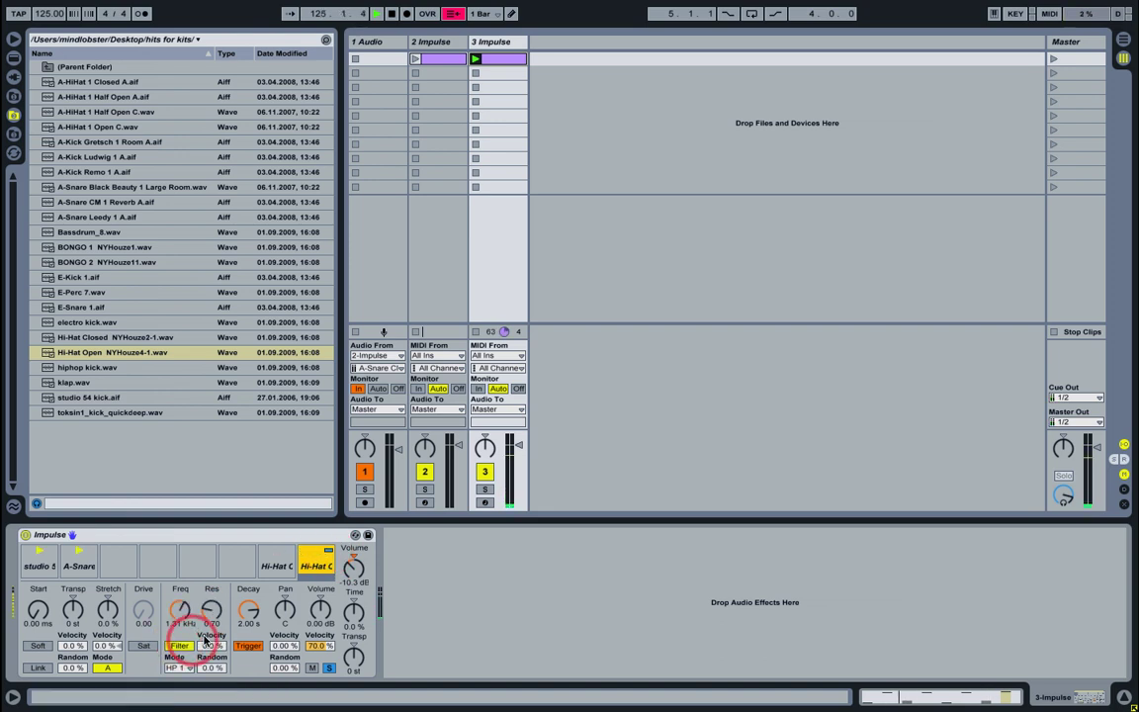
{"action": "left_click", "coordinate": [184, 613]}
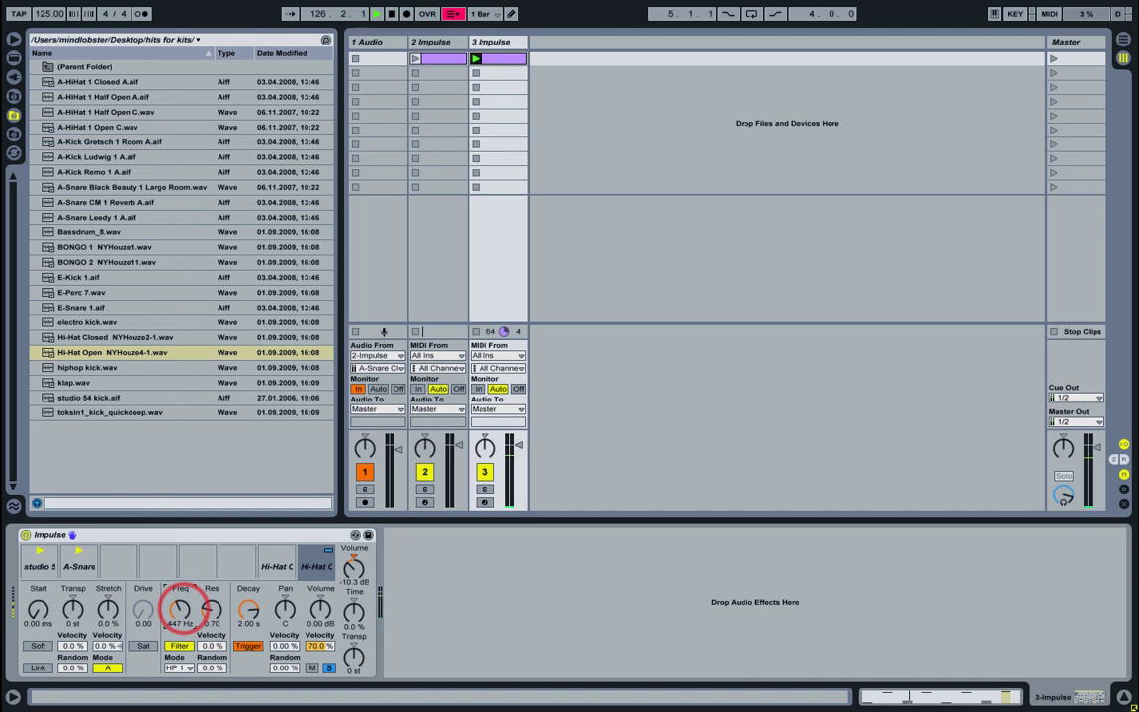
{"action": "mouse_move", "coordinate": [180, 610]}
{"action": "left_mouse_down"}
{"action": "mouse_move", "coordinate": [180, 599]}
{"action": "mouse_move", "coordinate": [180, 616]}
{"action": "left_mouse_up"}
Step: With the closed hi-hat soloed and the open one muted, set the open hi-hat's filter Freq to 784 Hz and Res to 1.47
{"action": "left_click", "coordinate": [281, 567]}
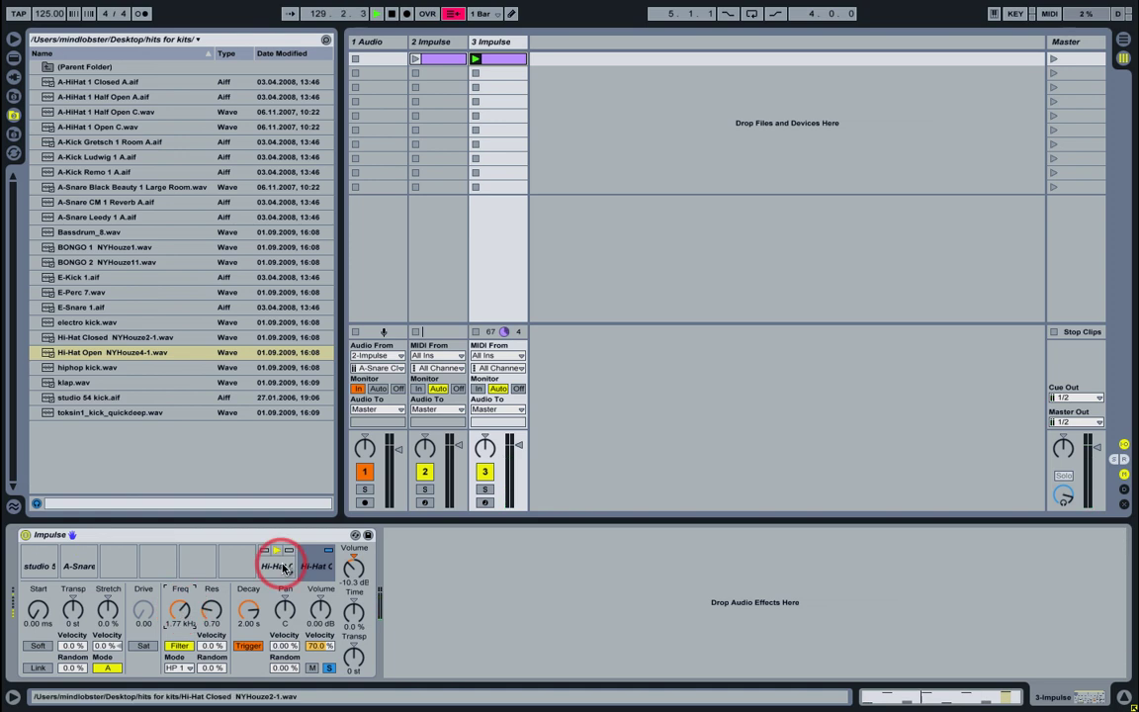
{"action": "left_click", "coordinate": [289, 551]}
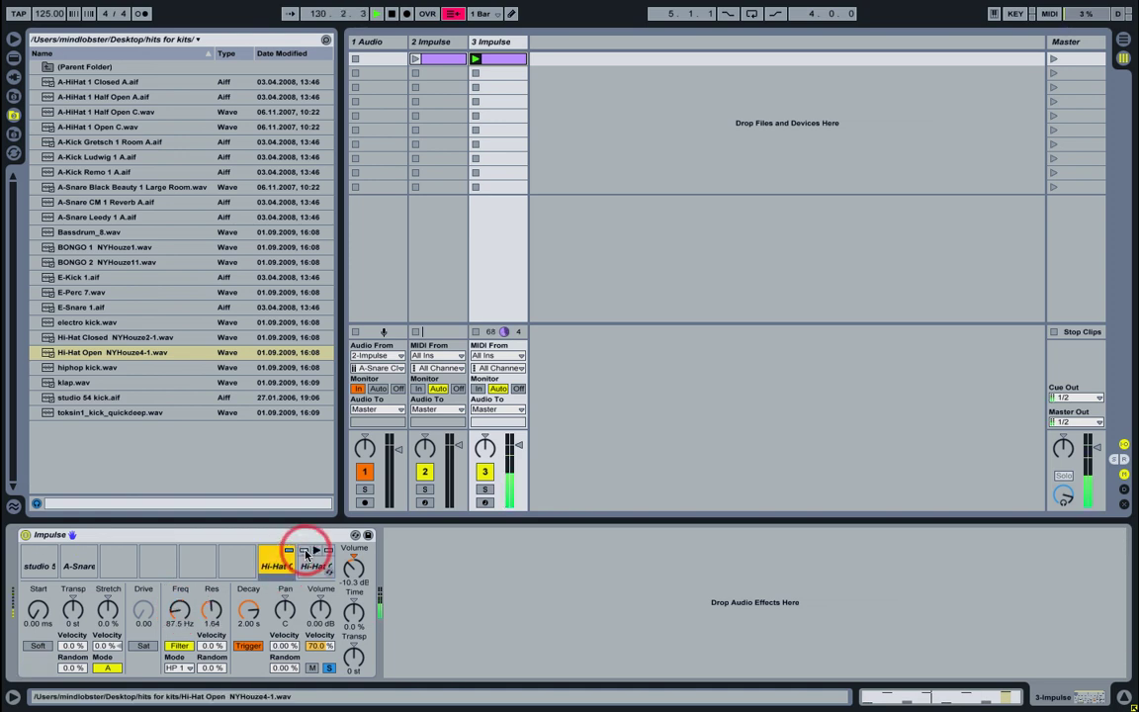
{"action": "left_click", "coordinate": [304, 550]}
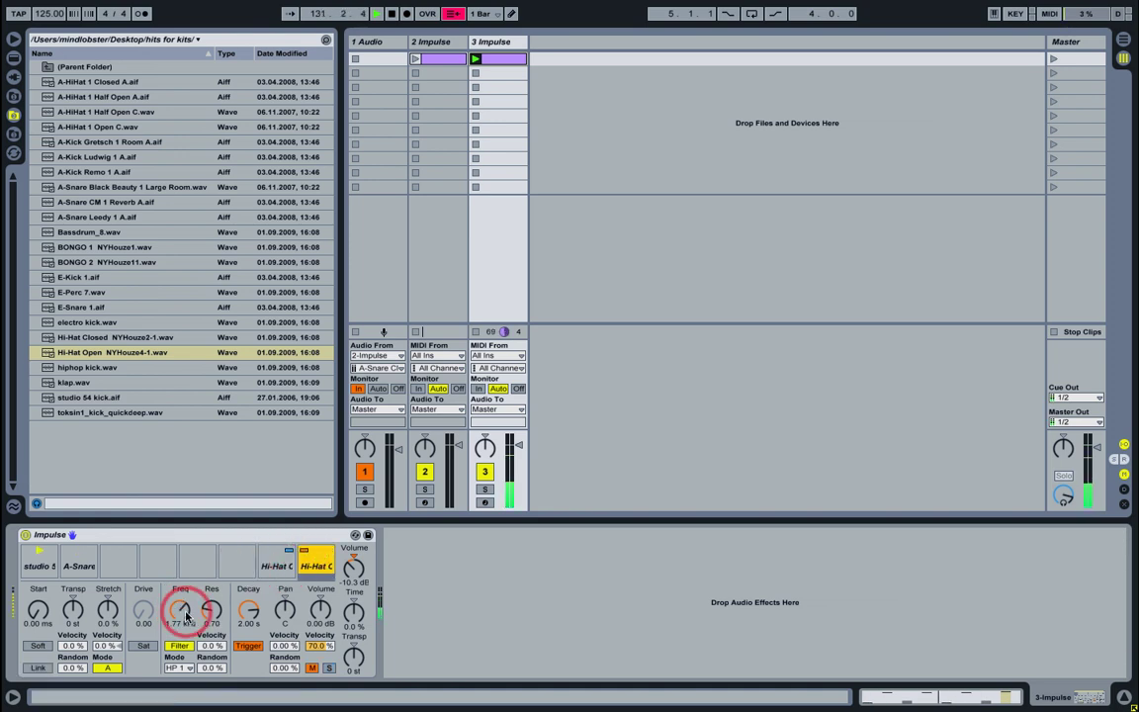
{"action": "left_click_drag", "start_coordinate": [185, 611], "coordinate": [212, 605]}
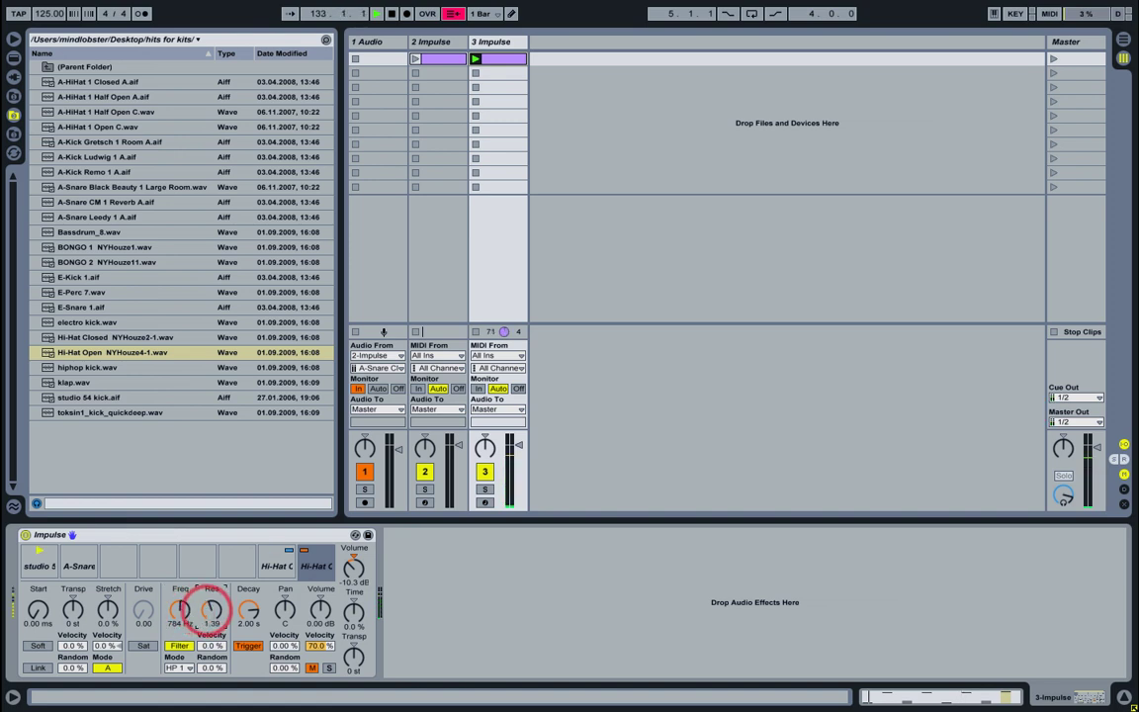
{"action": "left_click", "coordinate": [277, 564]}
{"action": "left_click", "coordinate": [314, 566]}
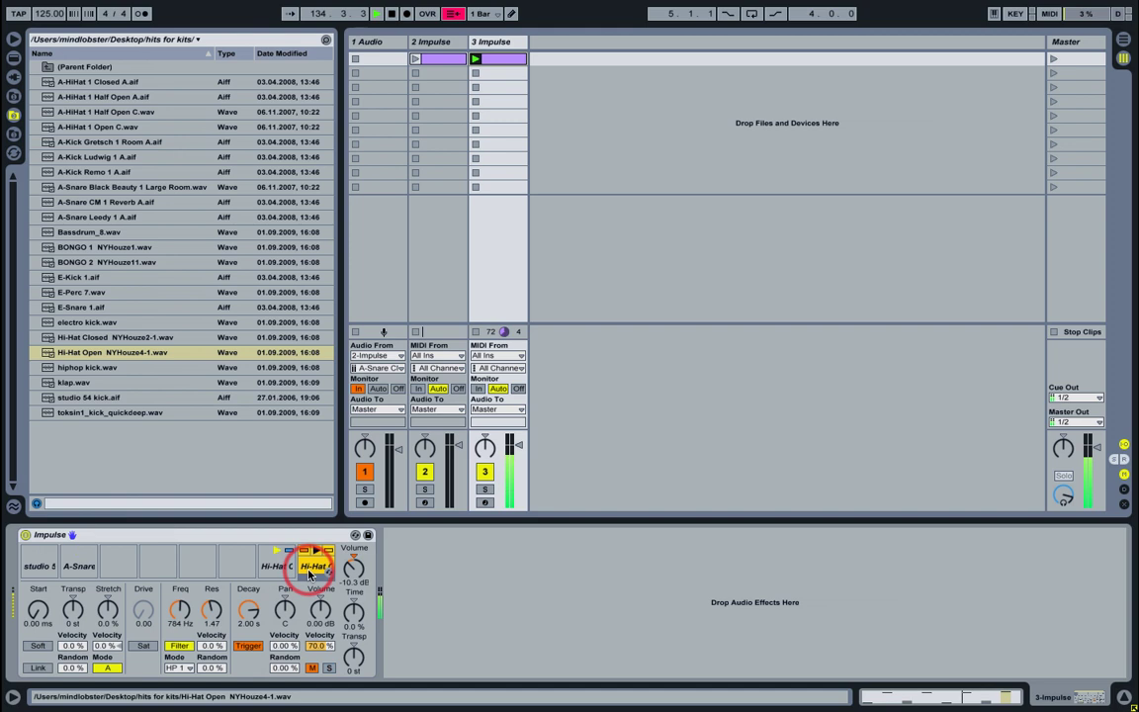
Step: Set the closed hi-hat's filter Freq to 1.77 kHz, and clear the hi-hats' solo and mute
{"action": "left_click", "coordinate": [275, 566]}
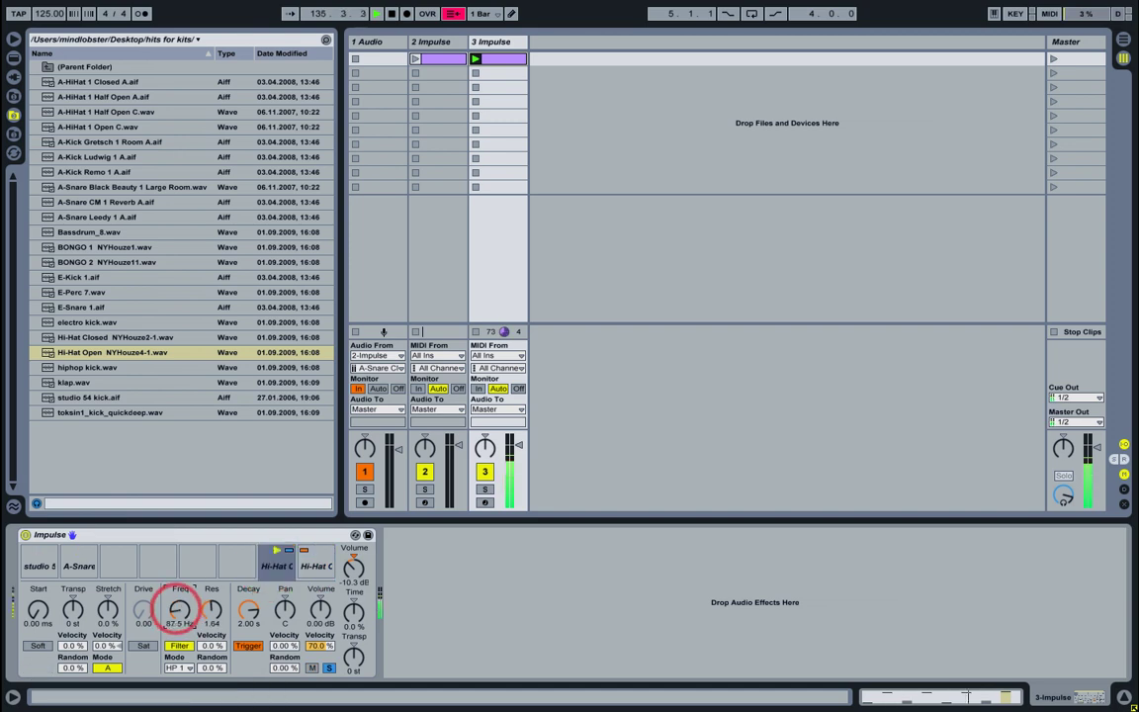
{"action": "left_click_drag", "start_coordinate": [178, 611], "coordinate": [180, 605]}
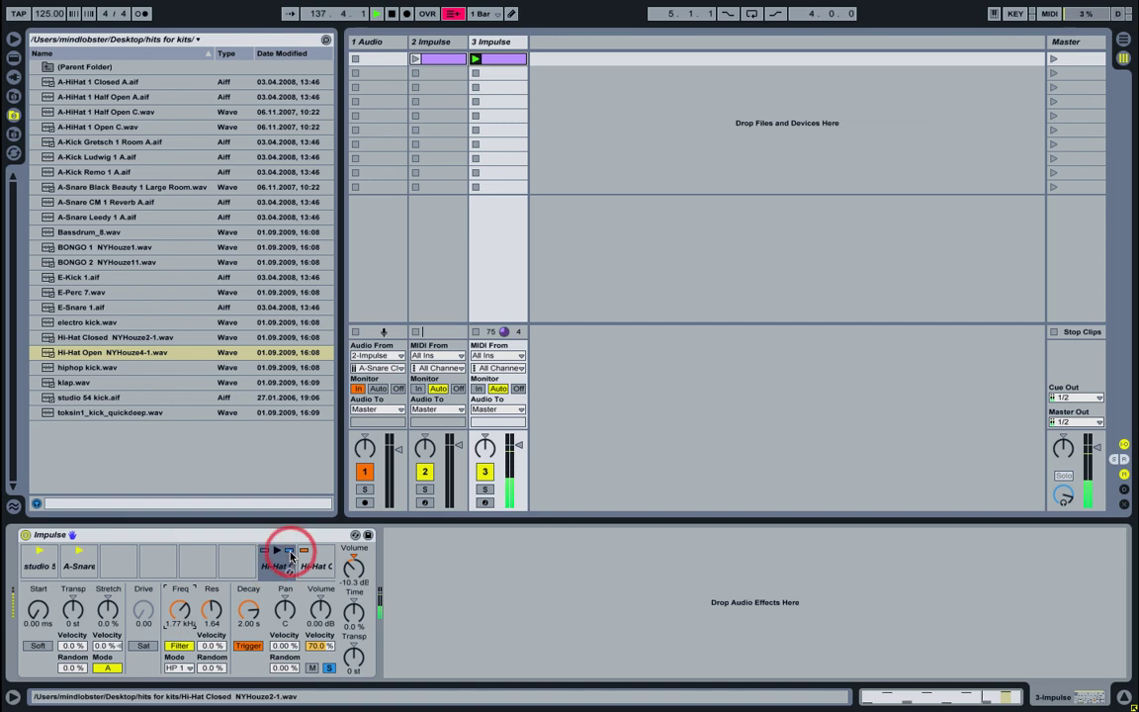
{"action": "left_click", "coordinate": [313, 560]}
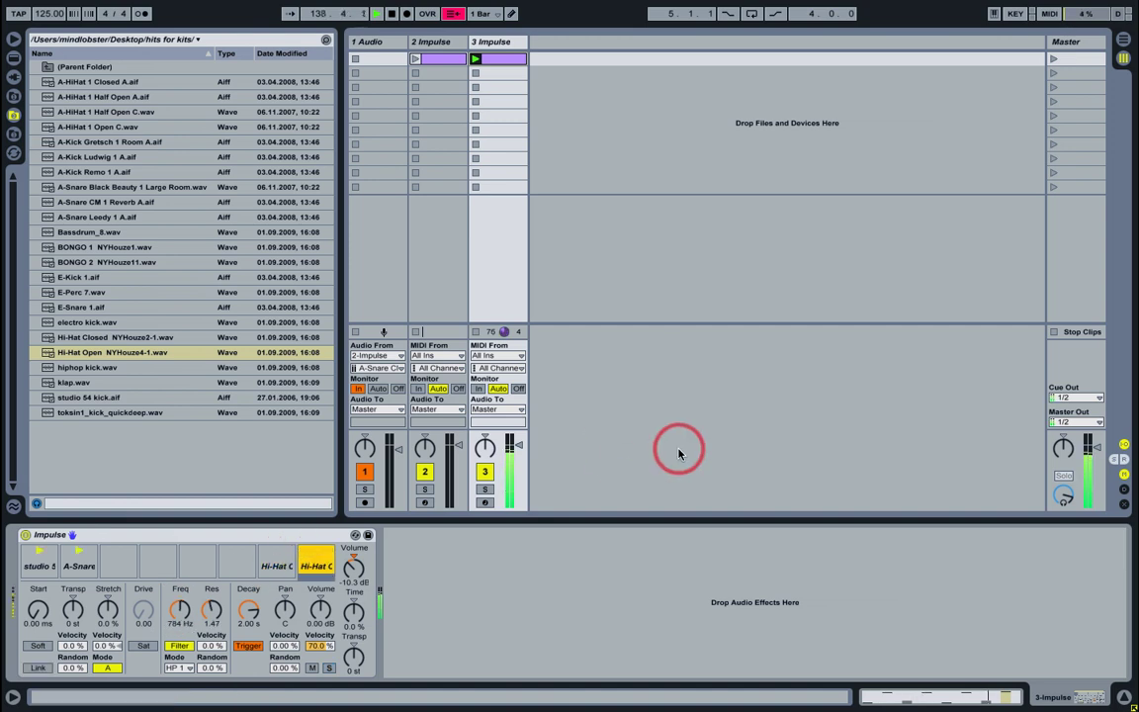